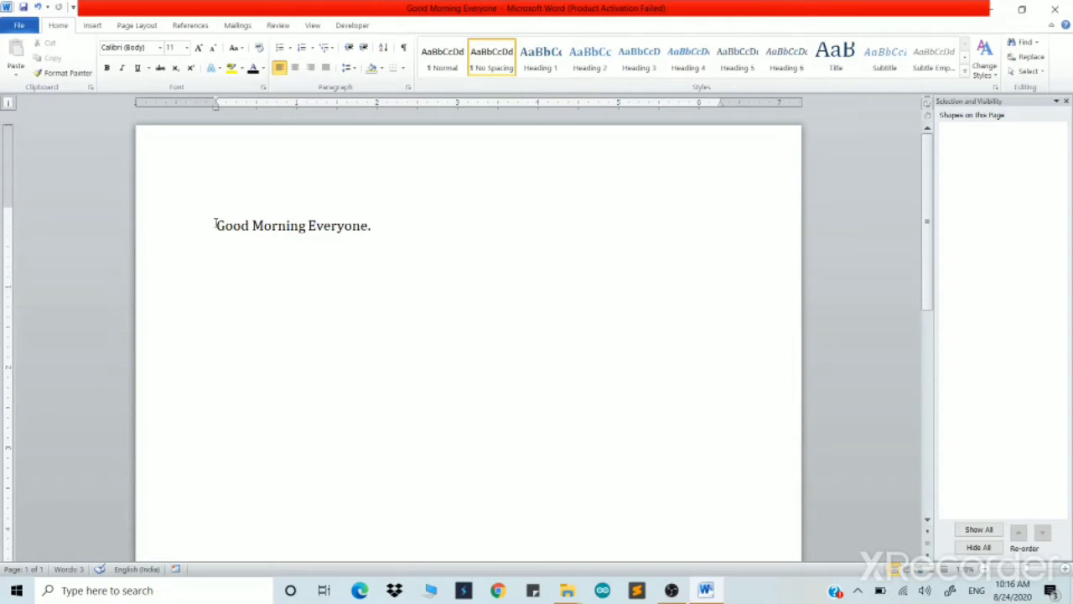
- Copy the "Good Morning Everyone." line and paste it below as text only
{"action": "left_click_drag", "start_coordinate": [216, 225], "coordinate": [373, 242]}
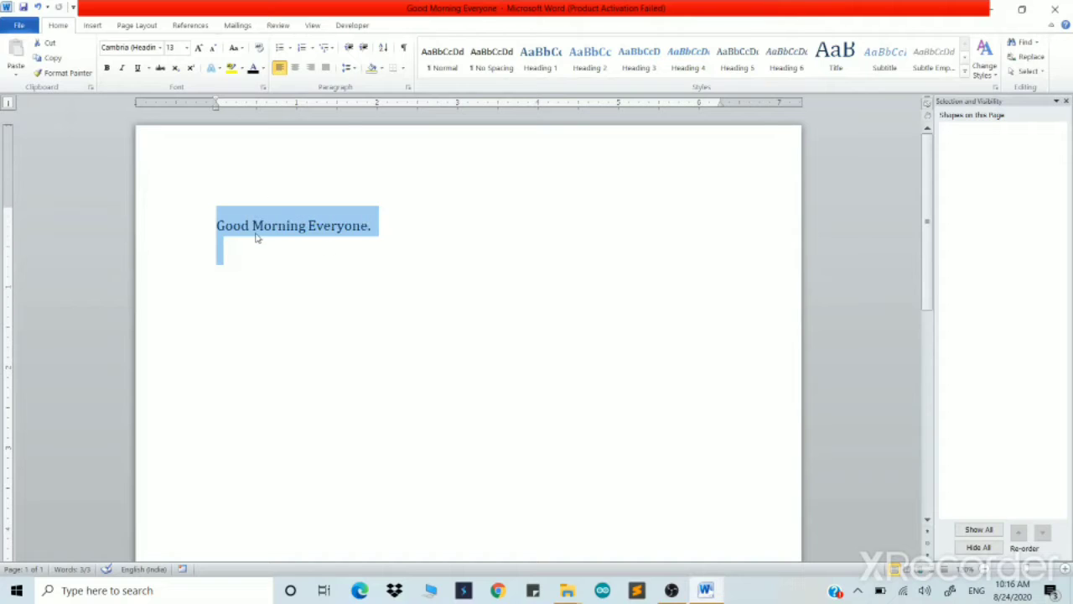
{"action": "left_click", "coordinate": [50, 58]}
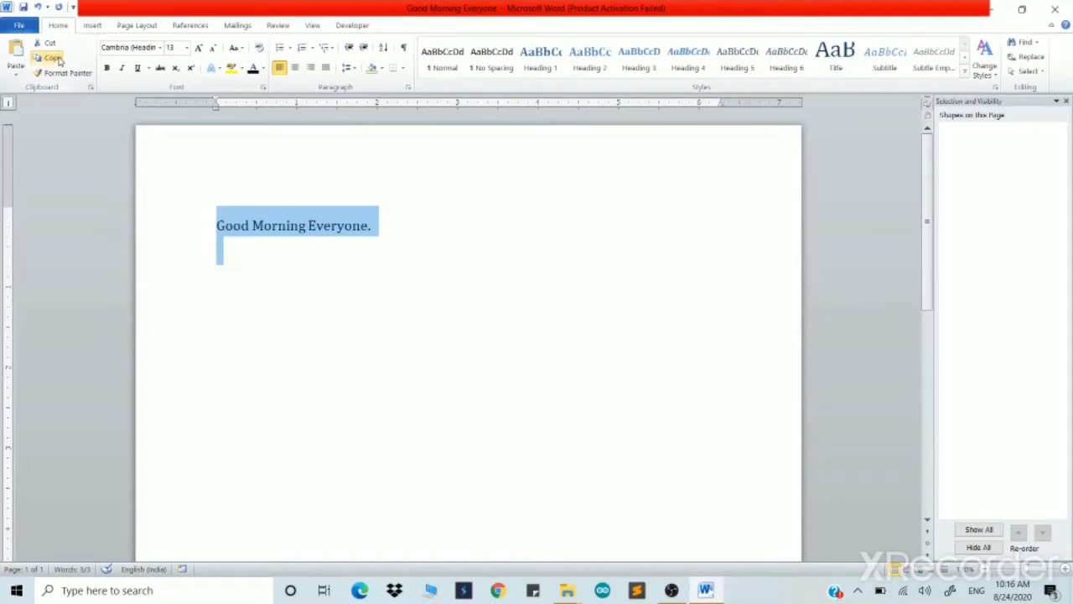
{"action": "left_click", "coordinate": [402, 242]}
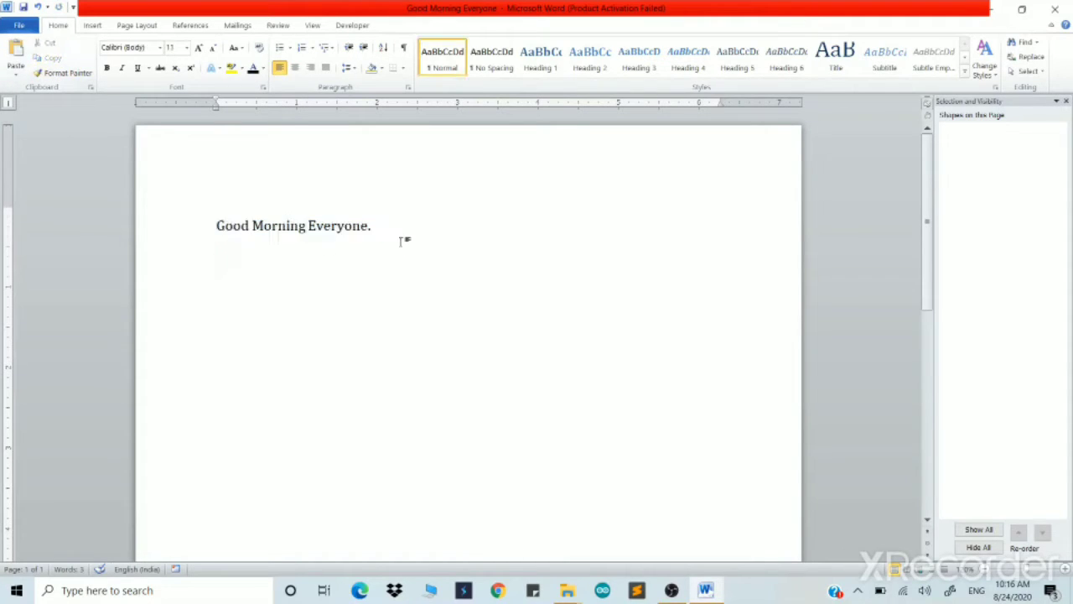
{"action": "key", "text": "Return"}
{"action": "left_click", "coordinate": [11, 72]}
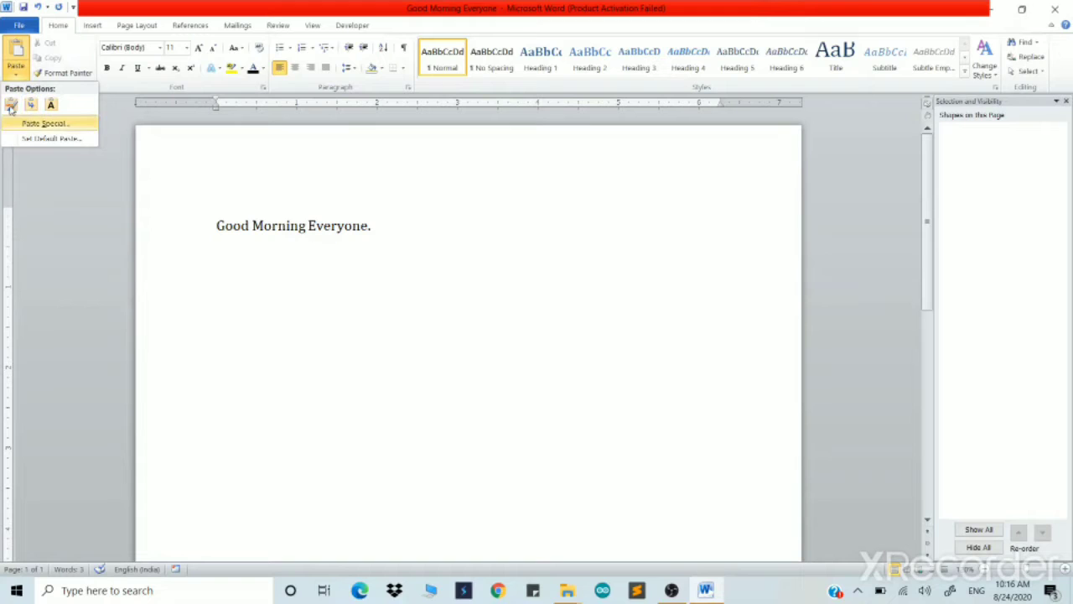
{"action": "left_click", "coordinate": [51, 104]}
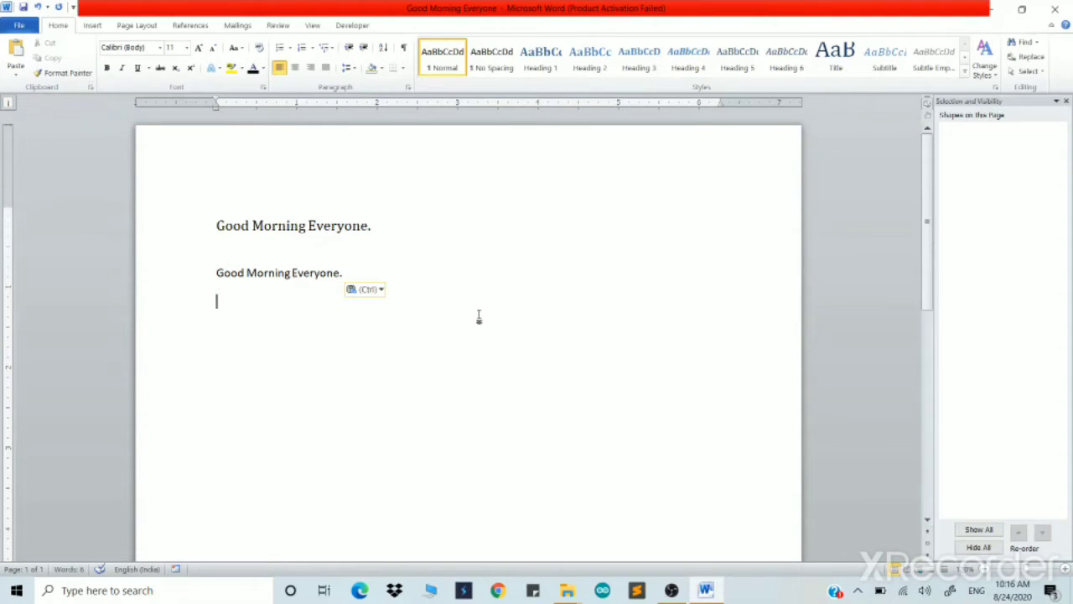
- Paste the copied line two more times beneath the plain-text copy, keeping its source formatting
{"action": "left_click", "coordinate": [16, 76]}
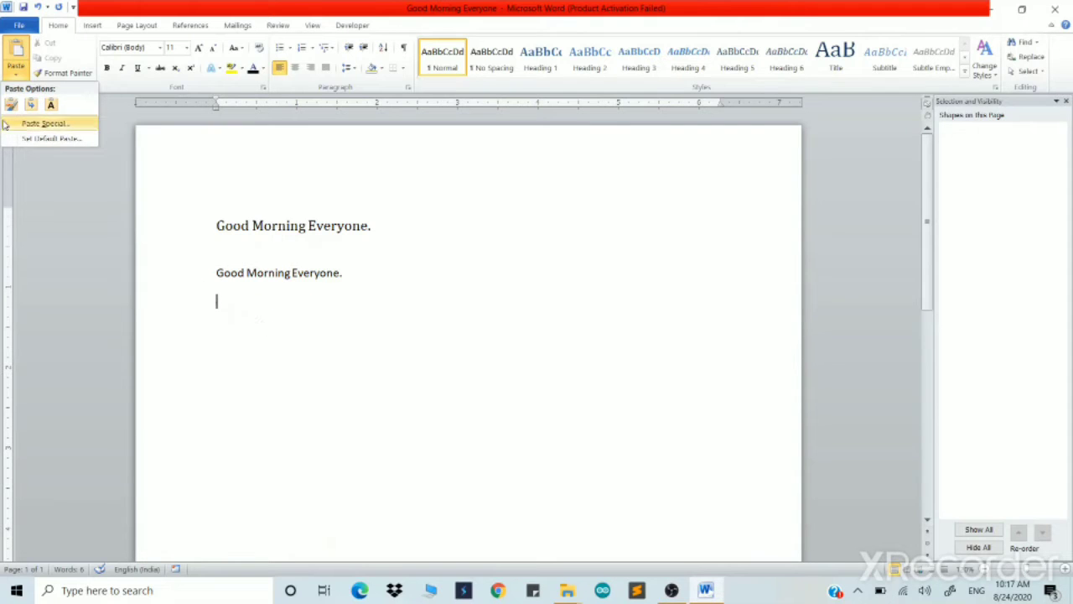
{"action": "left_click", "coordinate": [11, 108]}
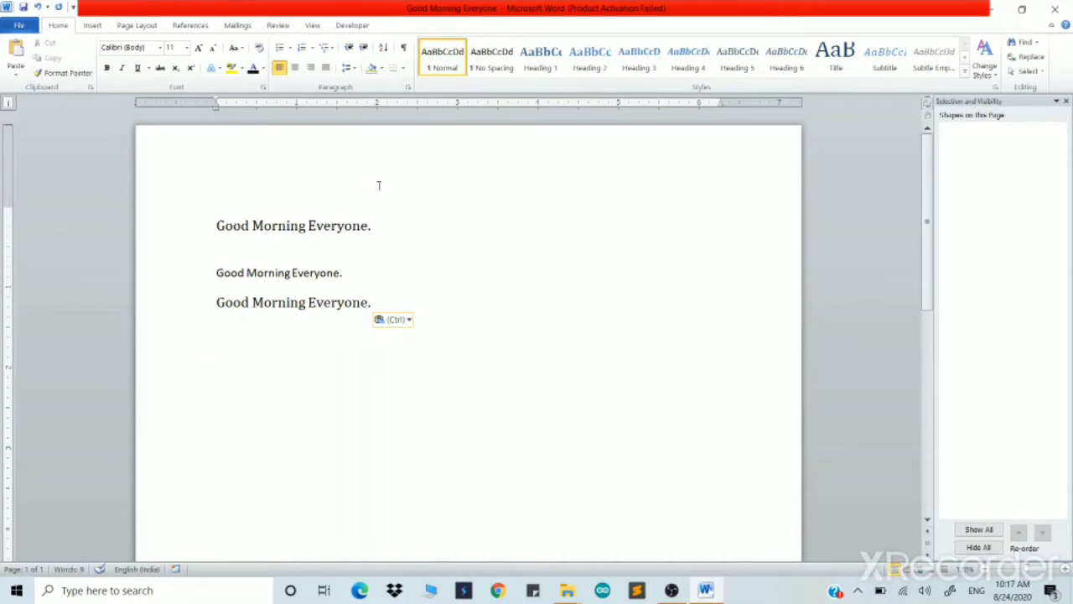
{"action": "left_click_drag", "start_coordinate": [368, 226], "coordinate": [162, 220]}
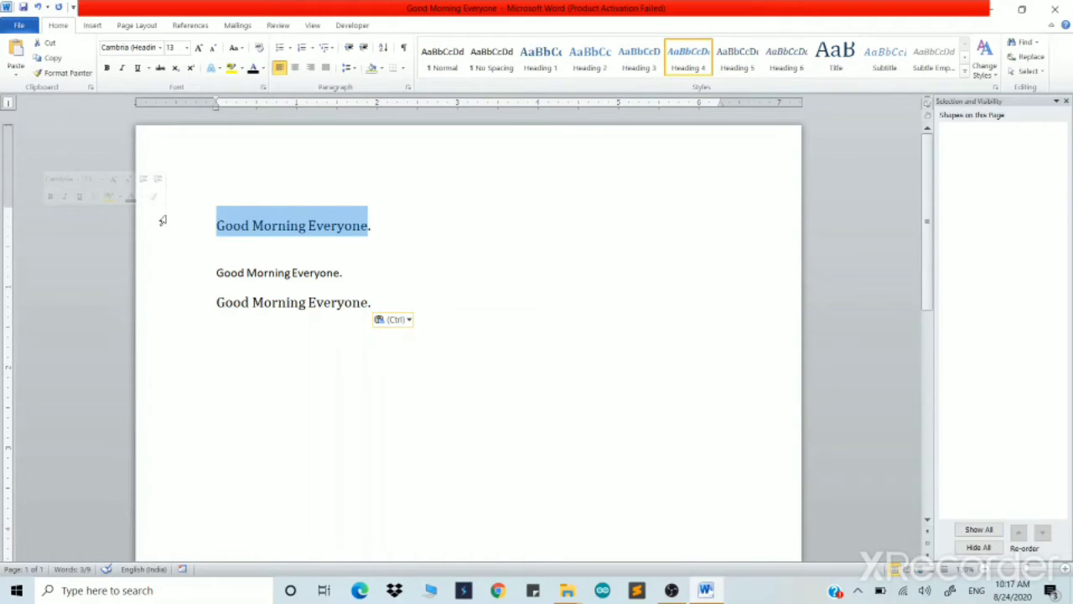
{"action": "left_click", "coordinate": [210, 305]}
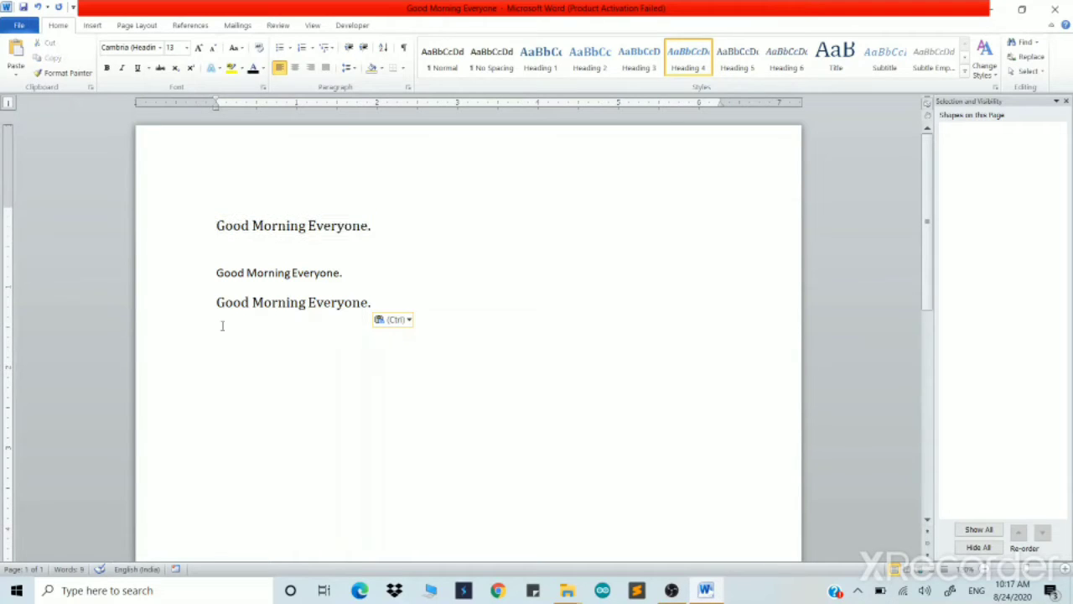
{"action": "left_click", "coordinate": [222, 325]}
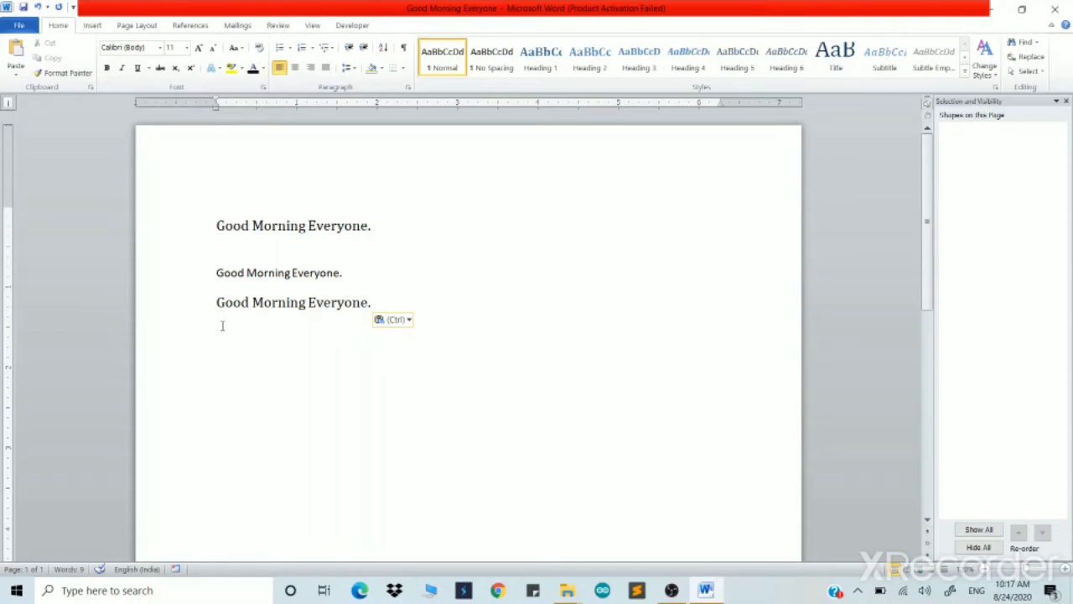
{"action": "key", "text": "ctrl+v"}
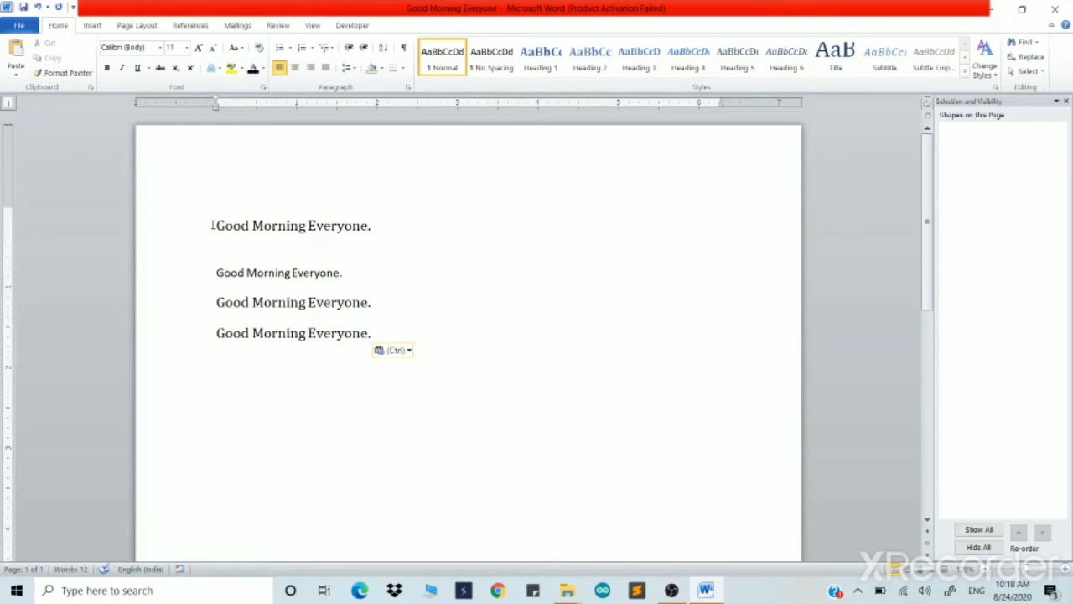
- Cut the first "Good Morning Everyone." line with its blank line and paste it below the last line
{"action": "left_click_drag", "start_coordinate": [215, 225], "coordinate": [377, 250]}
{"action": "key", "text": "ctrl+c"}
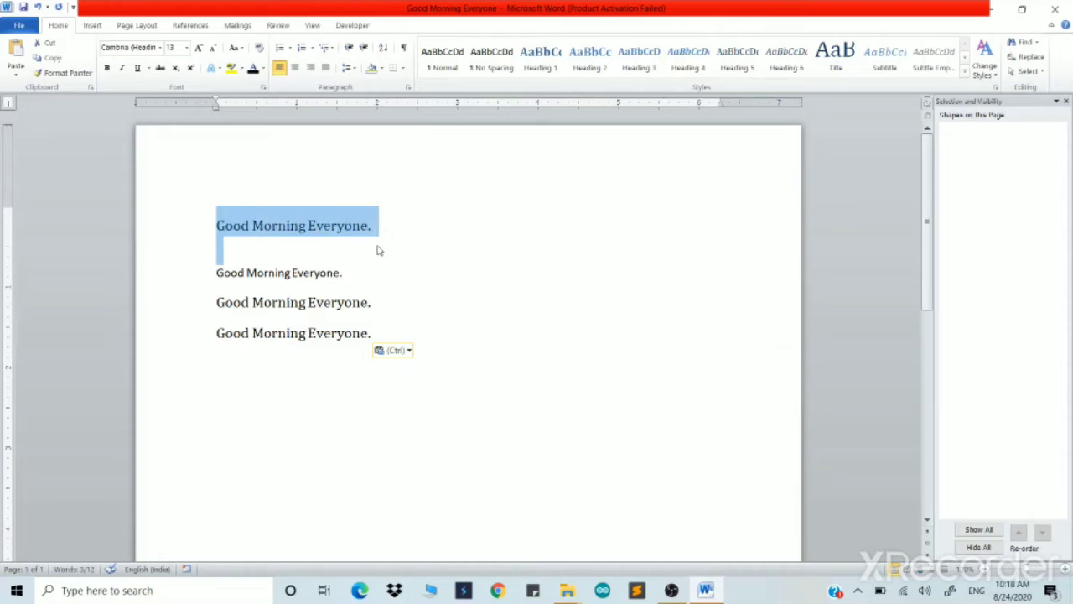
{"action": "key", "text": "ctrl"}
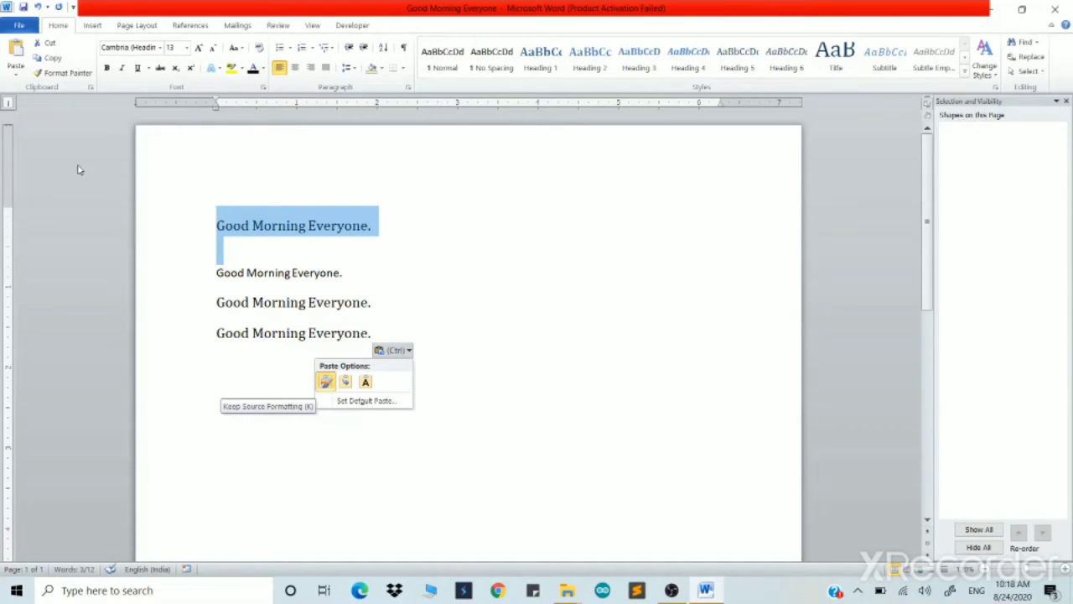
{"action": "left_click", "coordinate": [50, 44]}
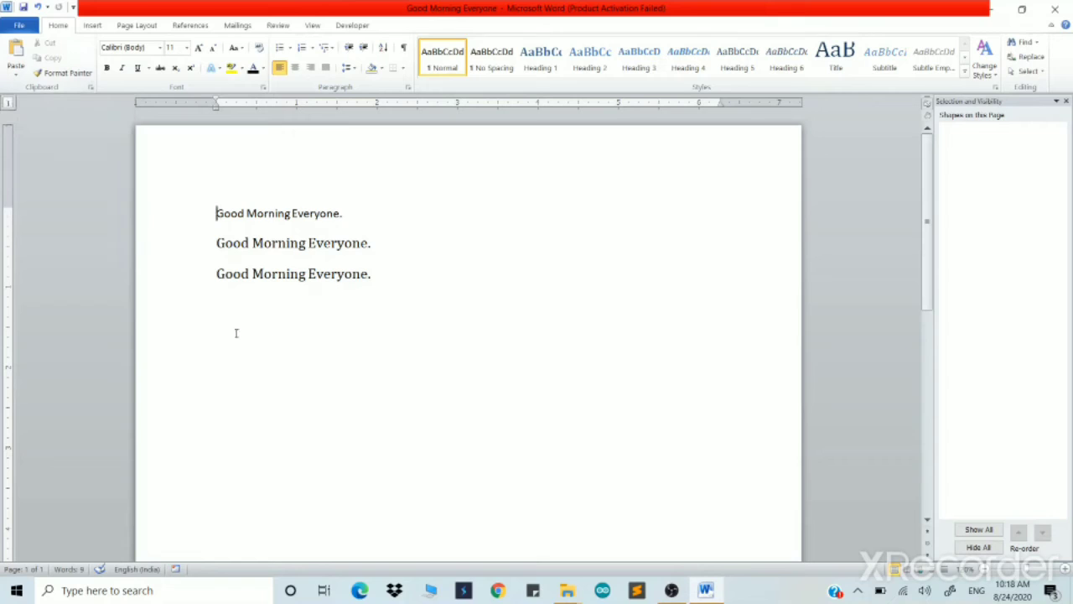
{"action": "left_click", "coordinate": [406, 290]}
{"action": "left_click", "coordinate": [16, 57]}
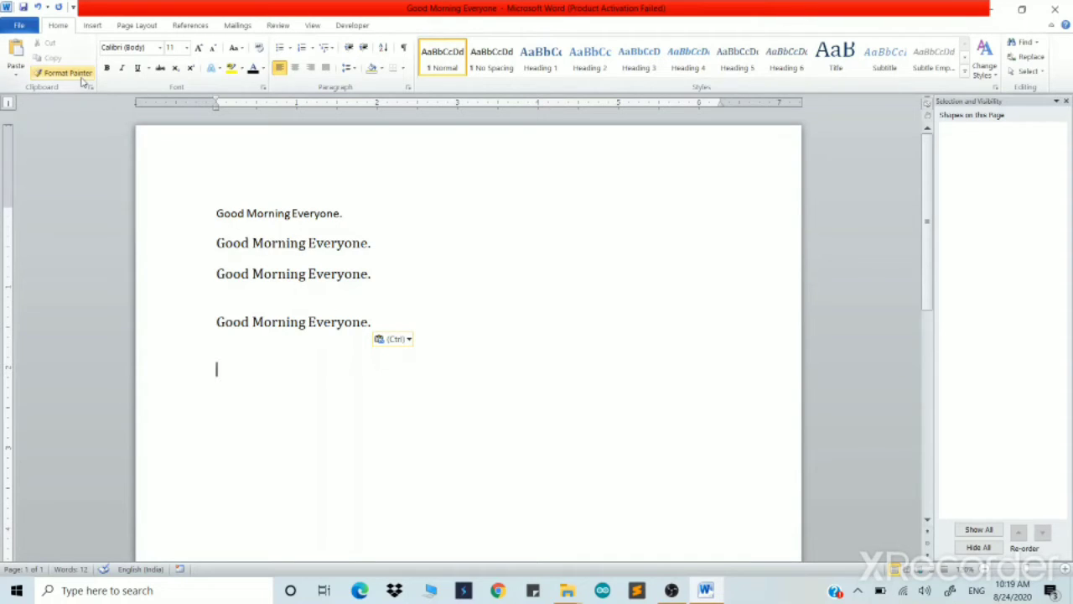
- Make the second "Good Morning Everyone." line bold, italic and underlined
{"action": "left_click_drag", "start_coordinate": [371, 242], "coordinate": [234, 233]}
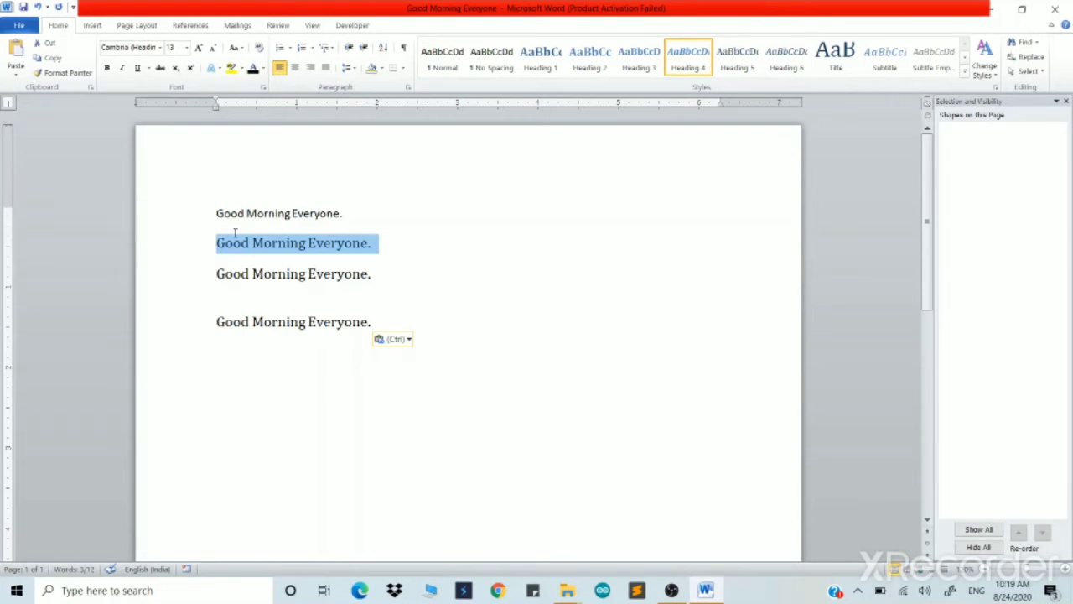
{"action": "left_click", "coordinate": [107, 69]}
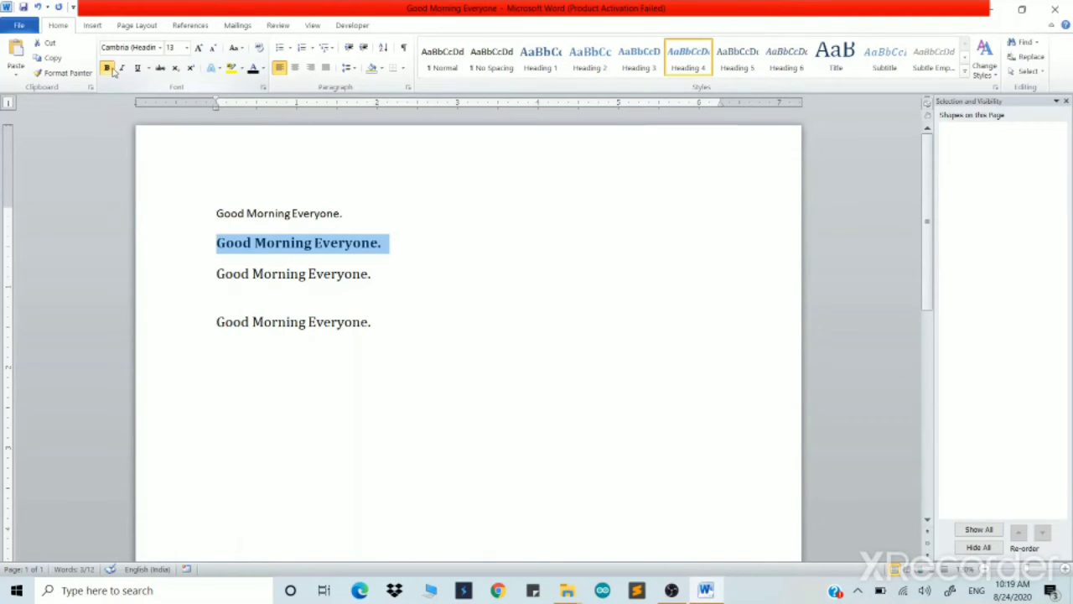
{"action": "left_click", "coordinate": [123, 69]}
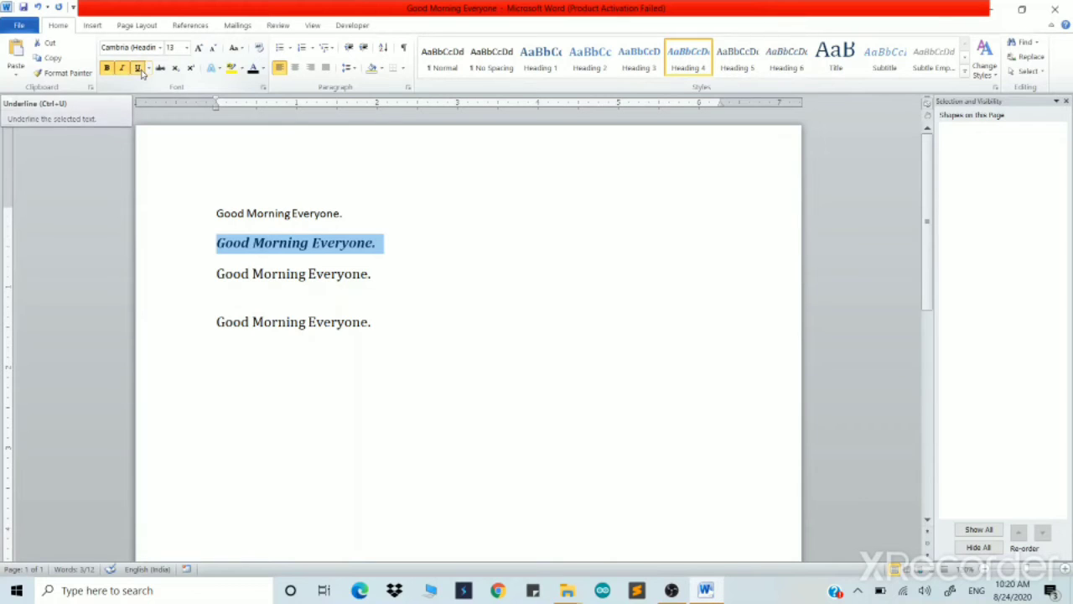
{"action": "left_click", "coordinate": [139, 69]}
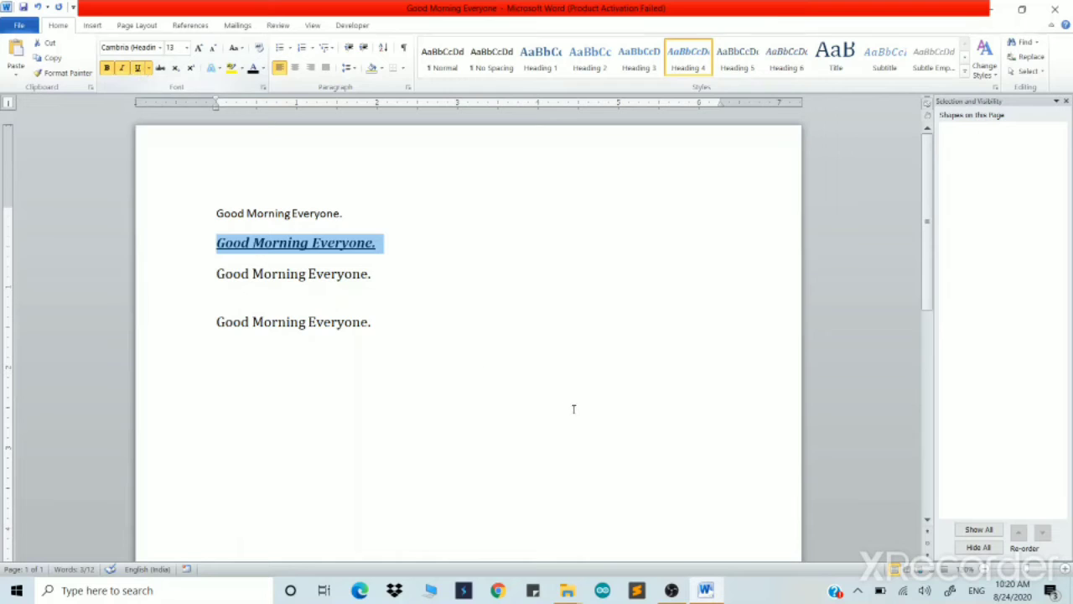
{"action": "left_click", "coordinate": [463, 257]}
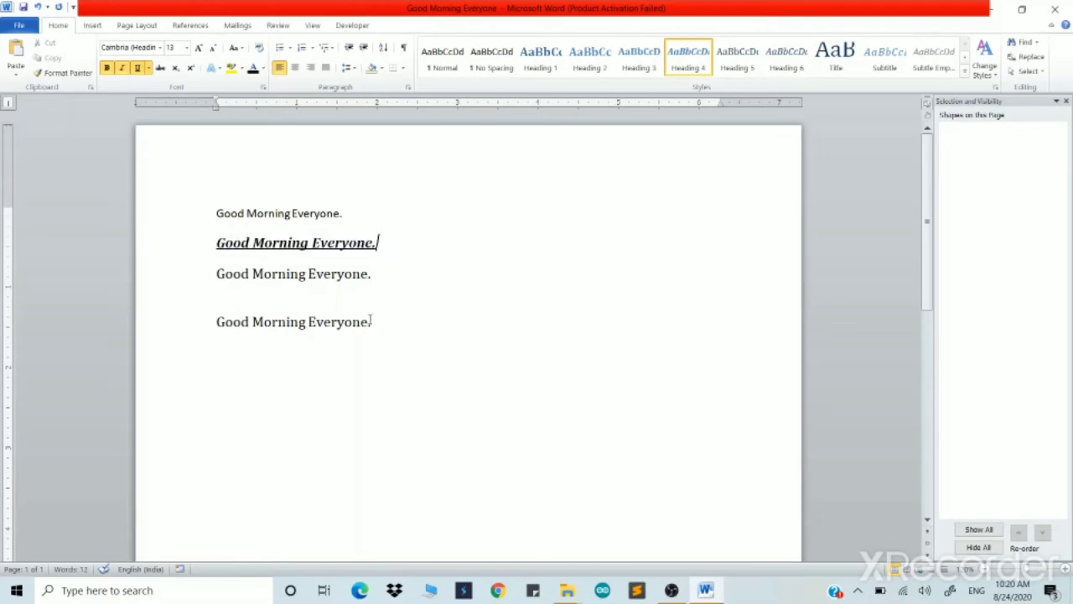
- Copy the second line's formatting onto the last "Good Morning Everyone." line with Format Painter
{"action": "left_click_drag", "start_coordinate": [374, 322], "coordinate": [202, 332]}
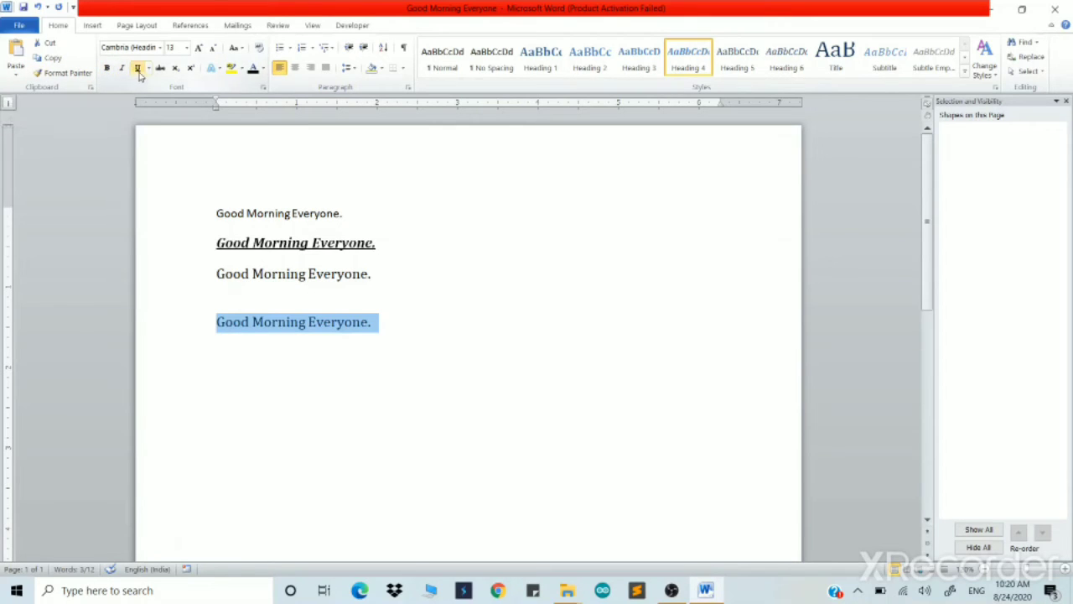
{"action": "left_click", "coordinate": [372, 290]}
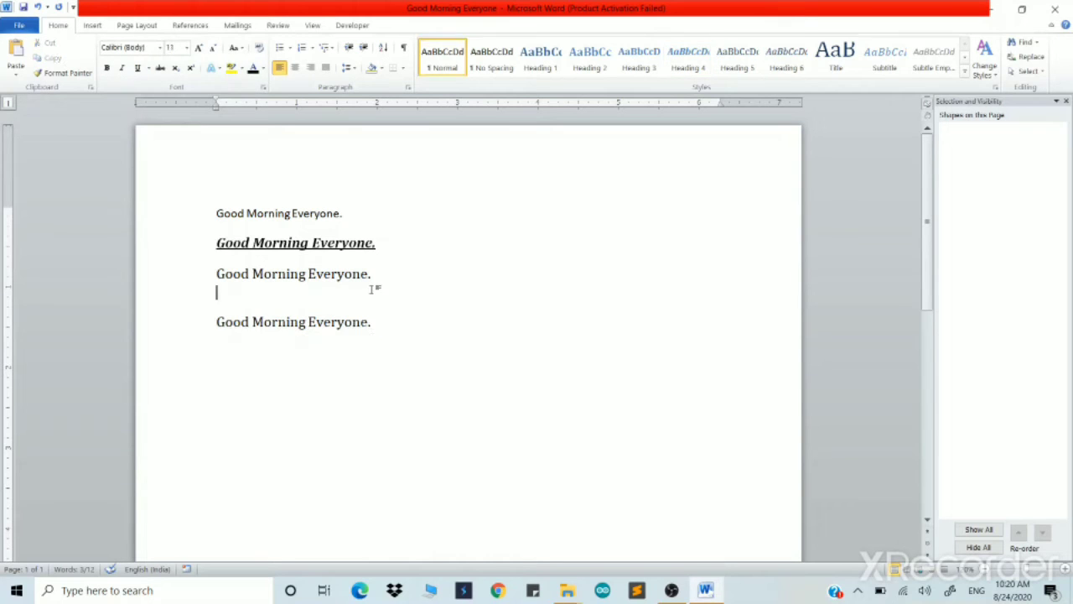
{"action": "left_click_drag", "start_coordinate": [378, 242], "coordinate": [220, 250]}
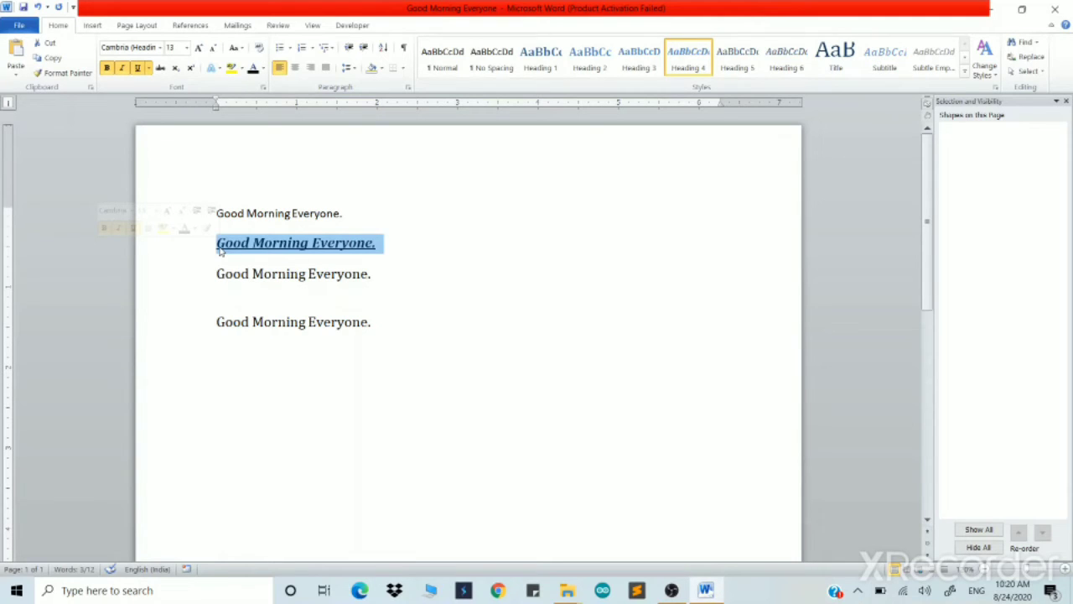
{"action": "left_click", "coordinate": [65, 73]}
{"action": "left_click", "coordinate": [66, 74]}
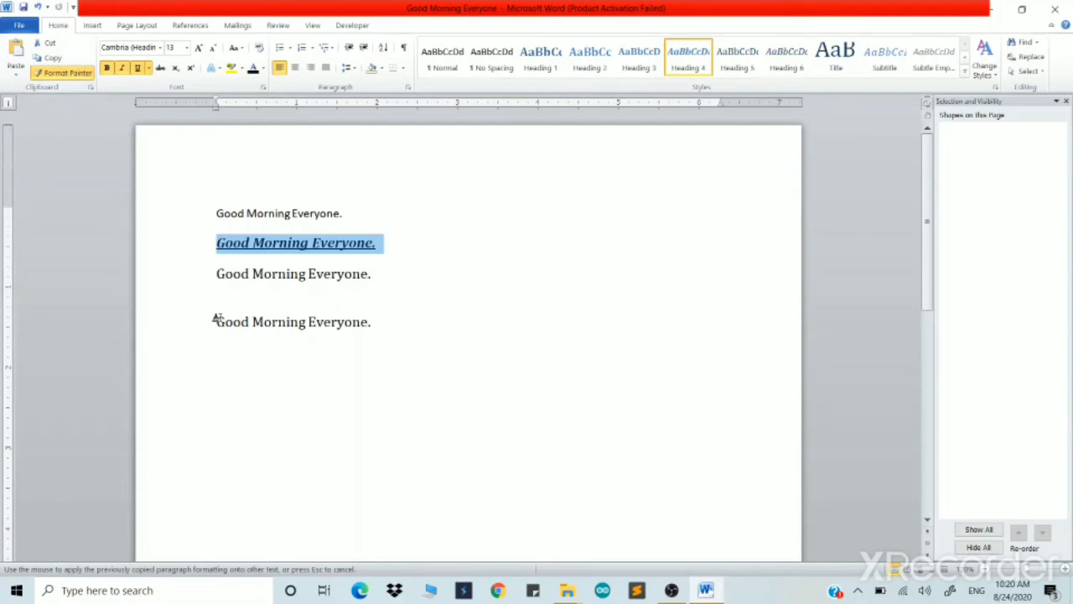
{"action": "left_click_drag", "start_coordinate": [211, 321], "coordinate": [384, 323]}
{"action": "left_click", "coordinate": [350, 428]}
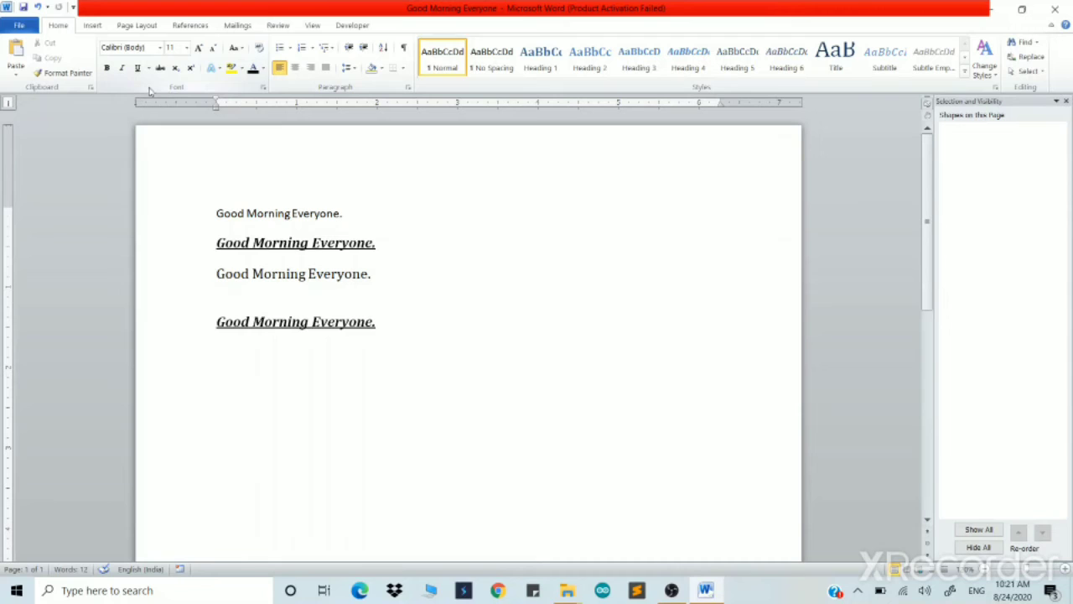
- Strike through the third "Good Morning Everyone." line and set its font to Arial
{"action": "left_click_drag", "start_coordinate": [372, 276], "coordinate": [207, 255]}
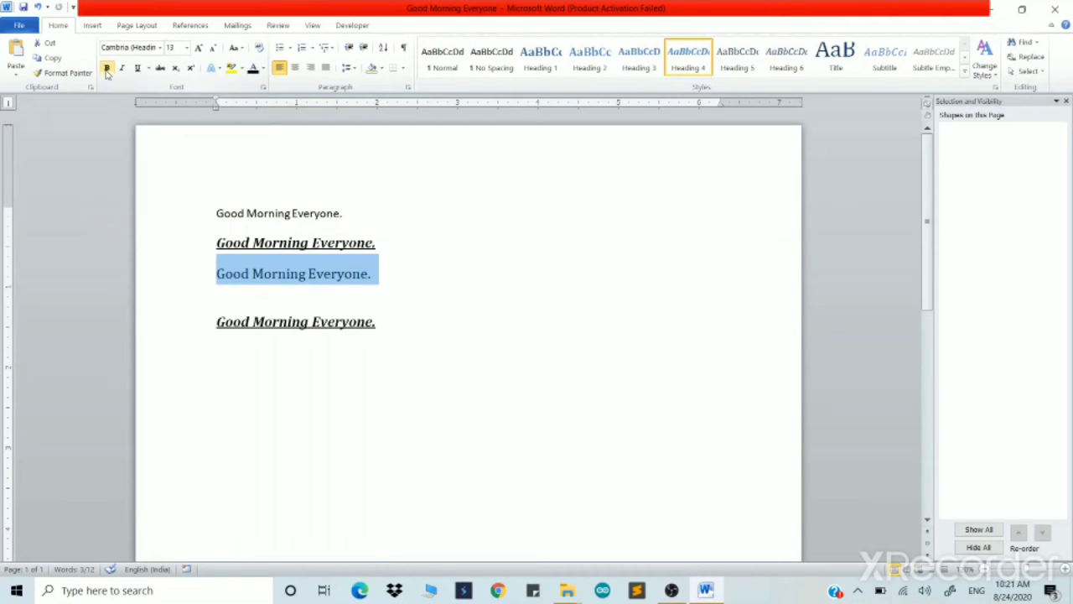
{"action": "left_click", "coordinate": [160, 69]}
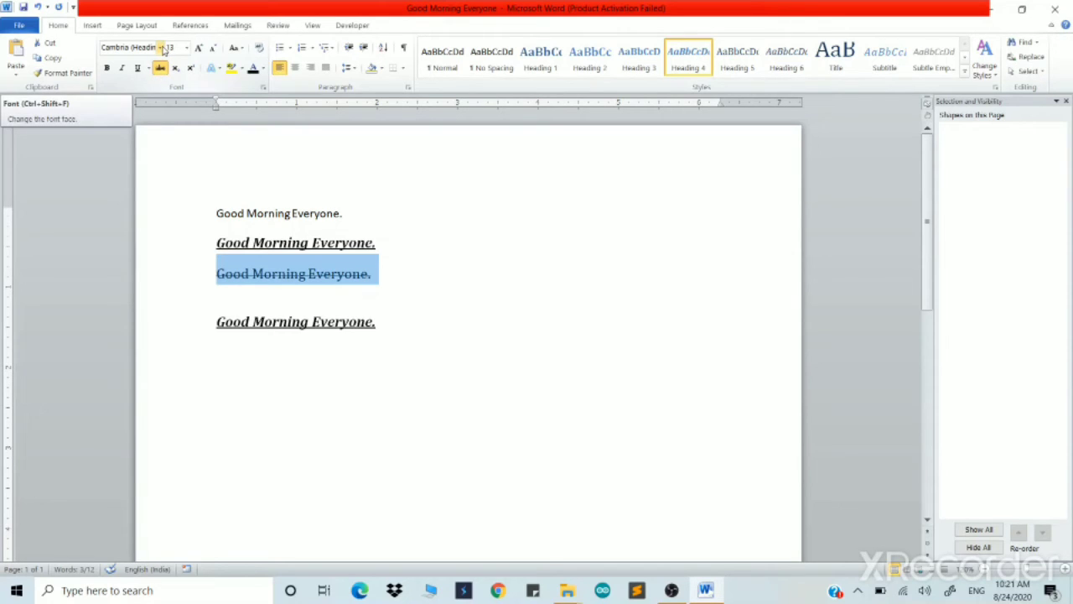
{"action": "left_click", "coordinate": [163, 48]}
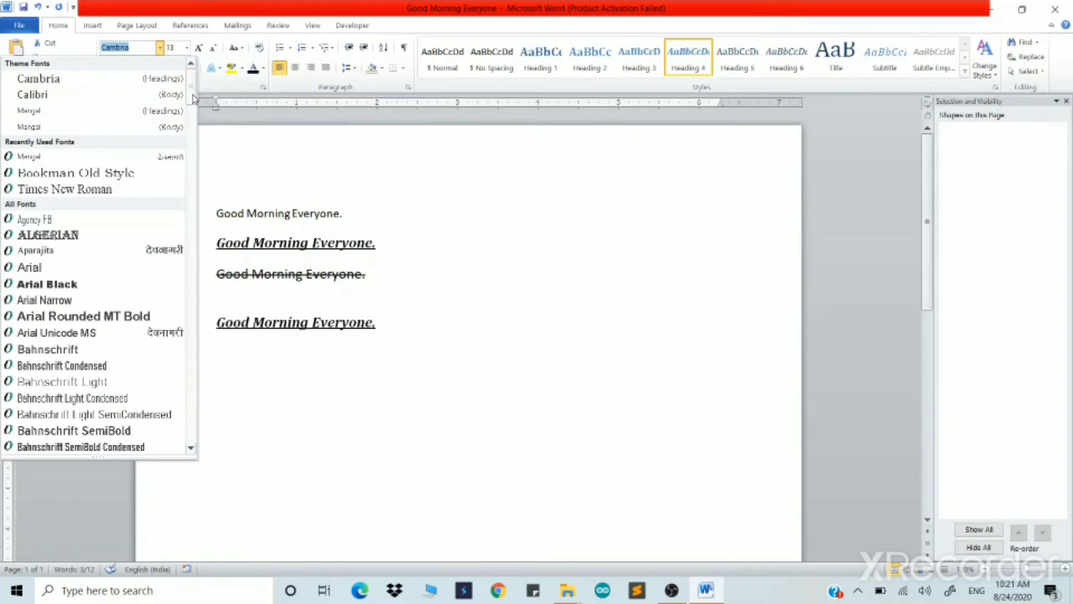
{"action": "scroll", "coordinate": [192, 109], "scroll_direction": "down", "scroll_amount": 7}
{"action": "scroll", "coordinate": [192, 126], "scroll_direction": "down", "scroll_amount": 4}
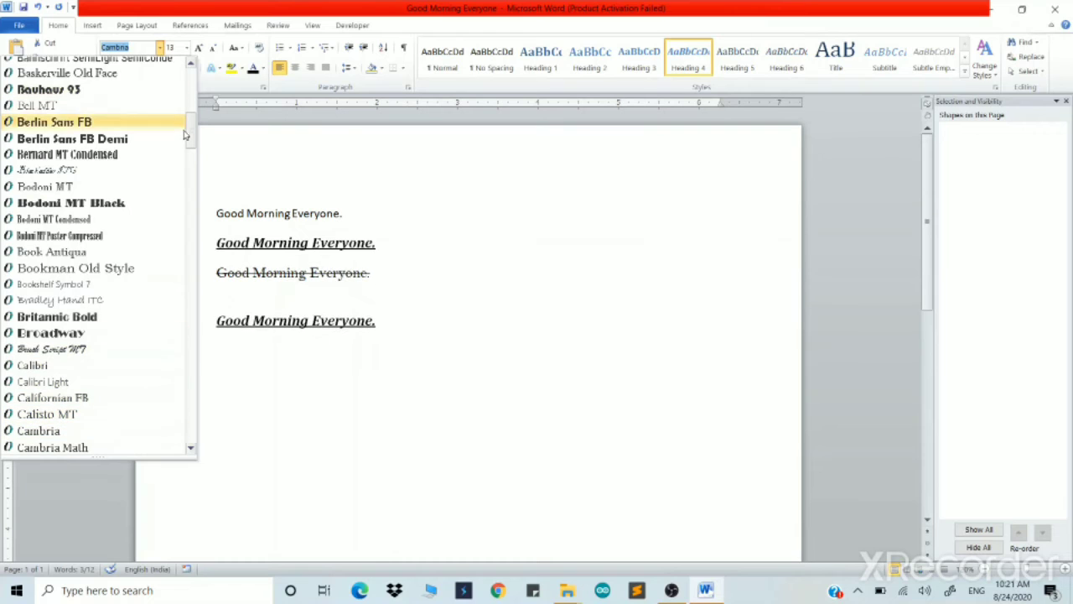
{"action": "scroll", "coordinate": [191, 124], "scroll_direction": "up", "scroll_amount": 3}
{"action": "left_click_drag", "start_coordinate": [192, 126], "coordinate": [193, 106]}
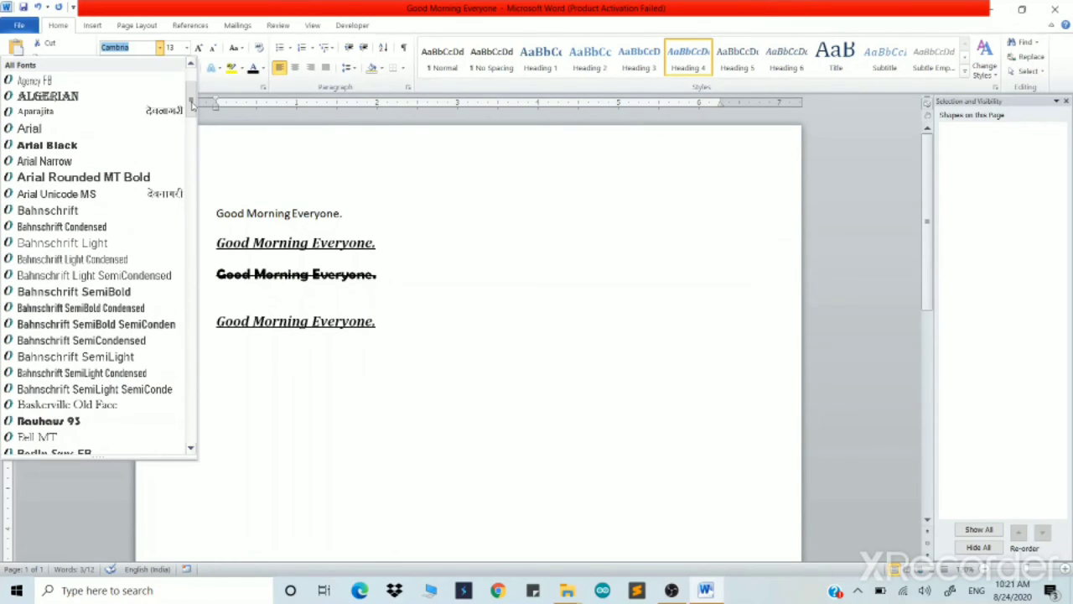
{"action": "left_click", "coordinate": [31, 129]}
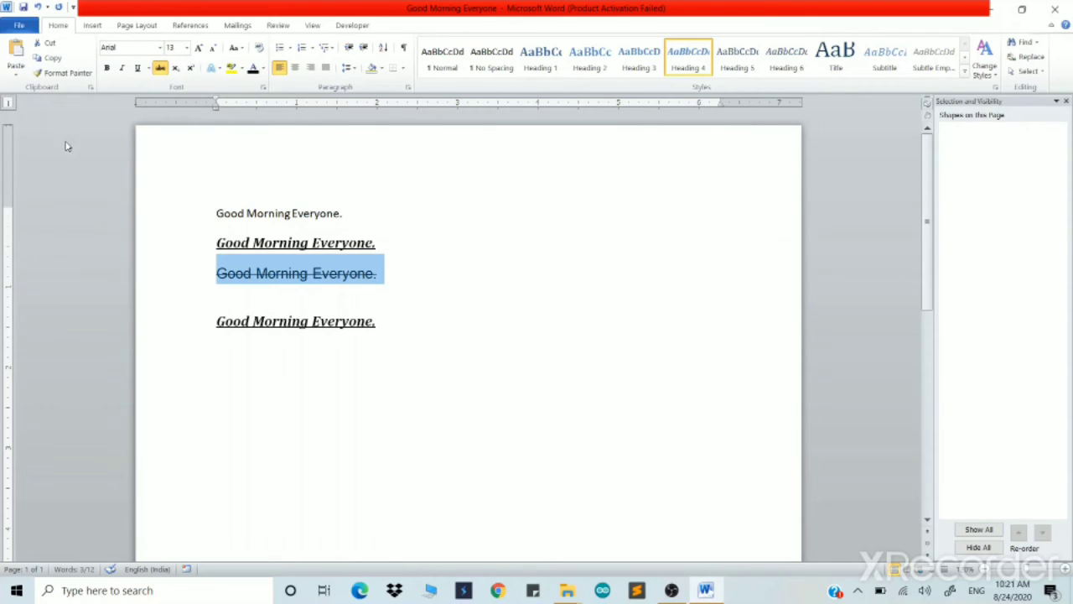
- Enlarge the third line to size 28 and one size step further, to 36, and remove its strikethrough
{"action": "left_click", "coordinate": [187, 48]}
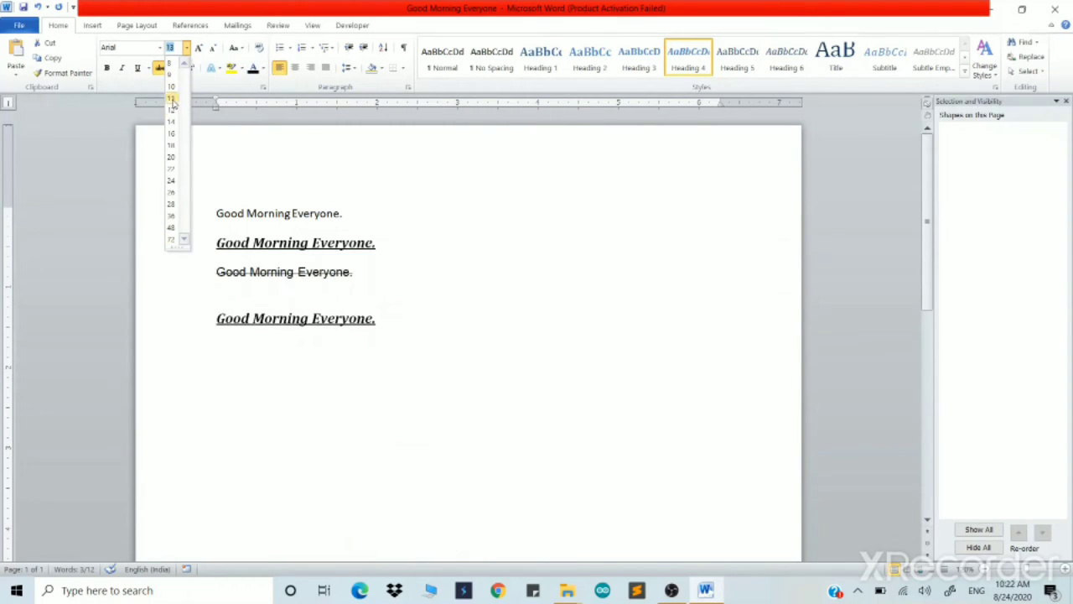
{"action": "left_click", "coordinate": [171, 205]}
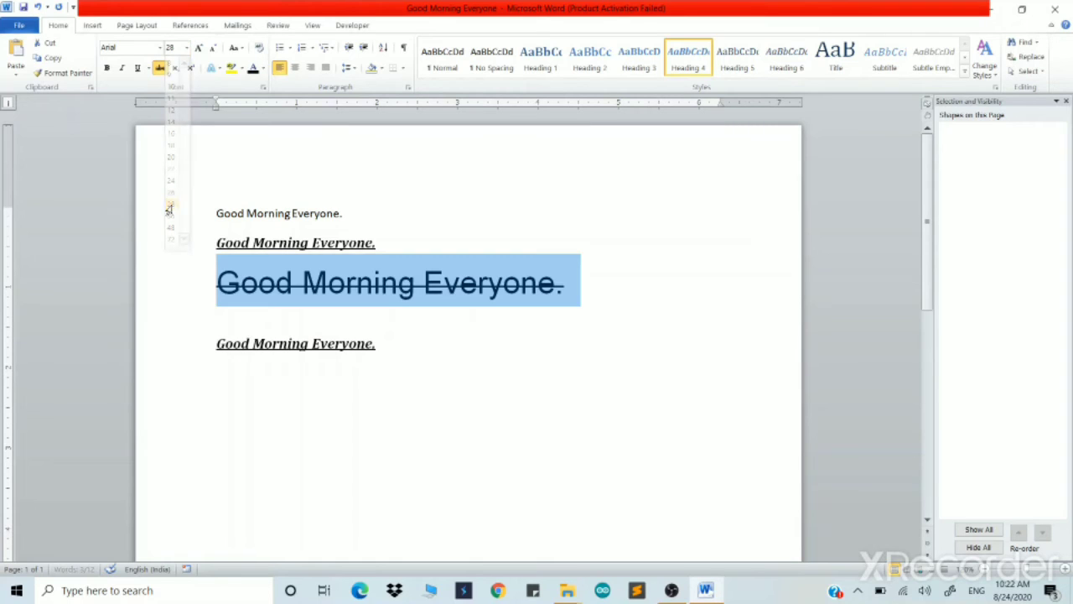
{"action": "left_click", "coordinate": [162, 70]}
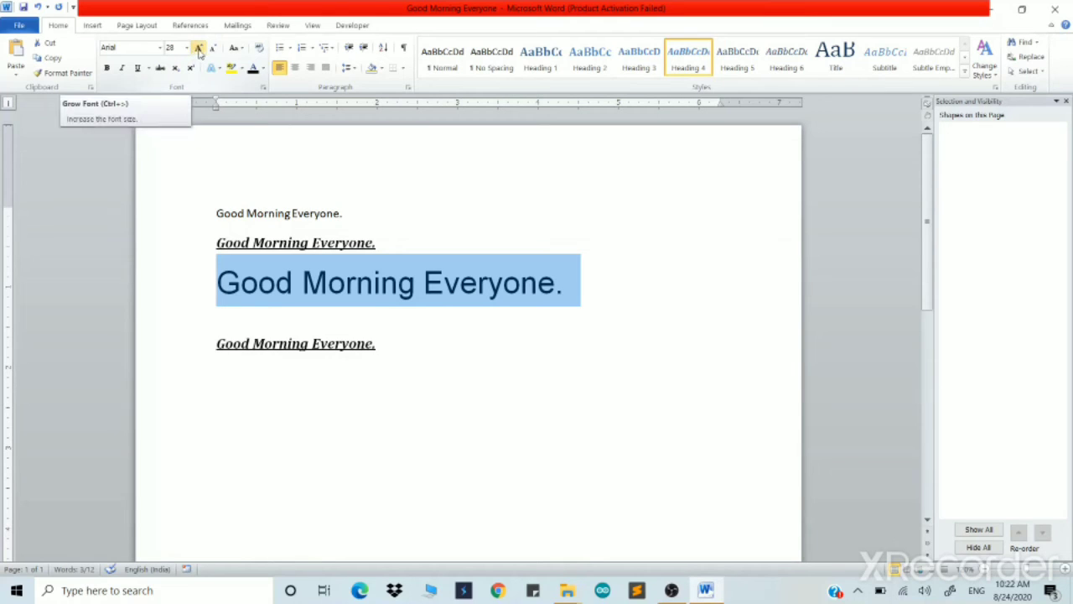
{"action": "left_click", "coordinate": [200, 50]}
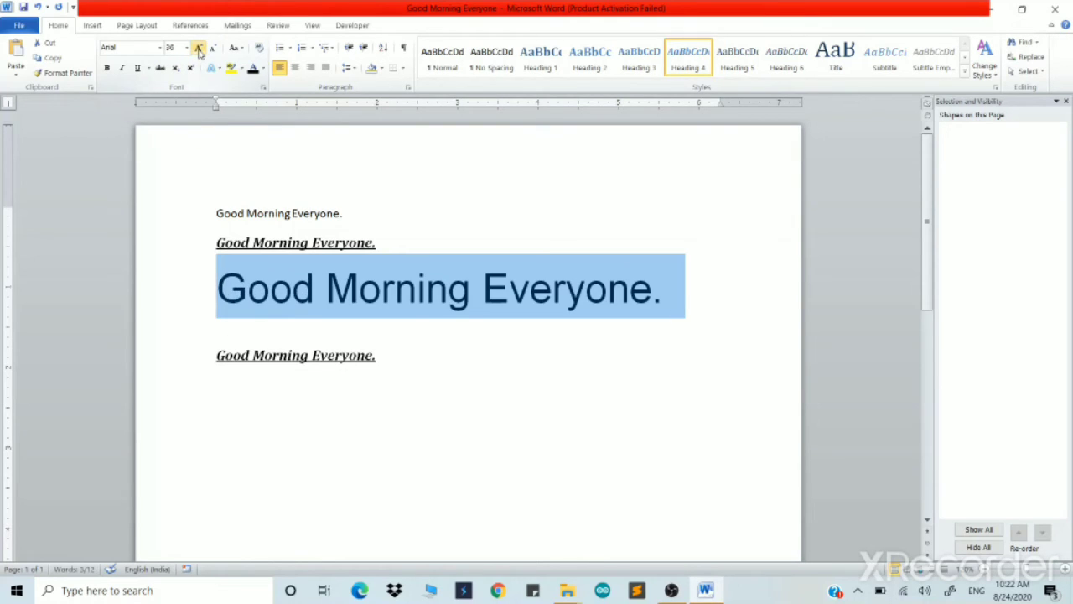
- Grow the third "Good Morning Everyone." line stepwise to size 72 and shrink it back down to size 24
{"action": "left_click", "coordinate": [200, 51]}
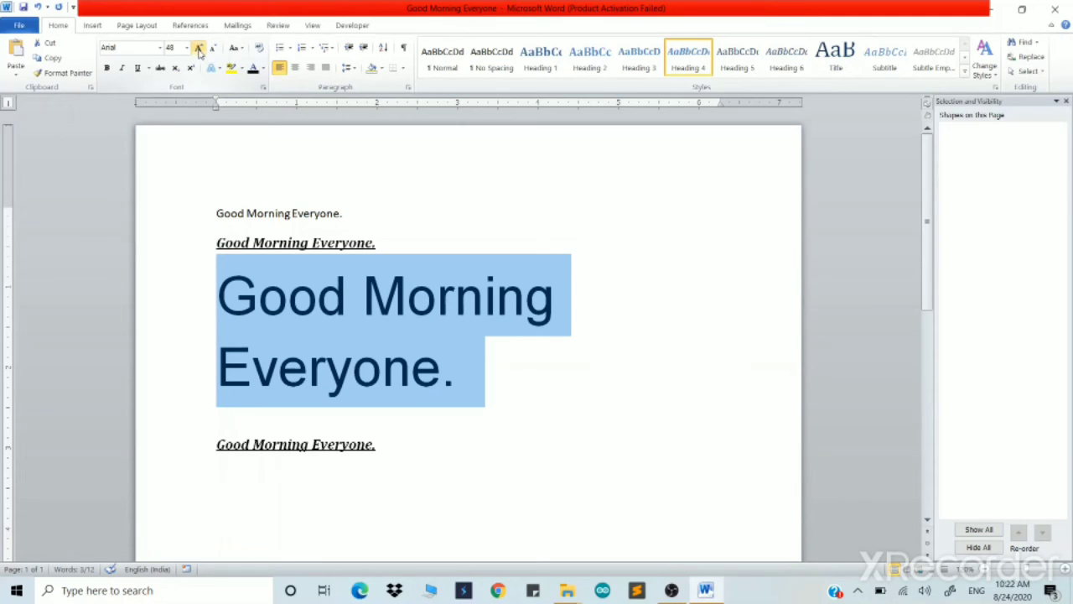
{"action": "left_click", "coordinate": [199, 51]}
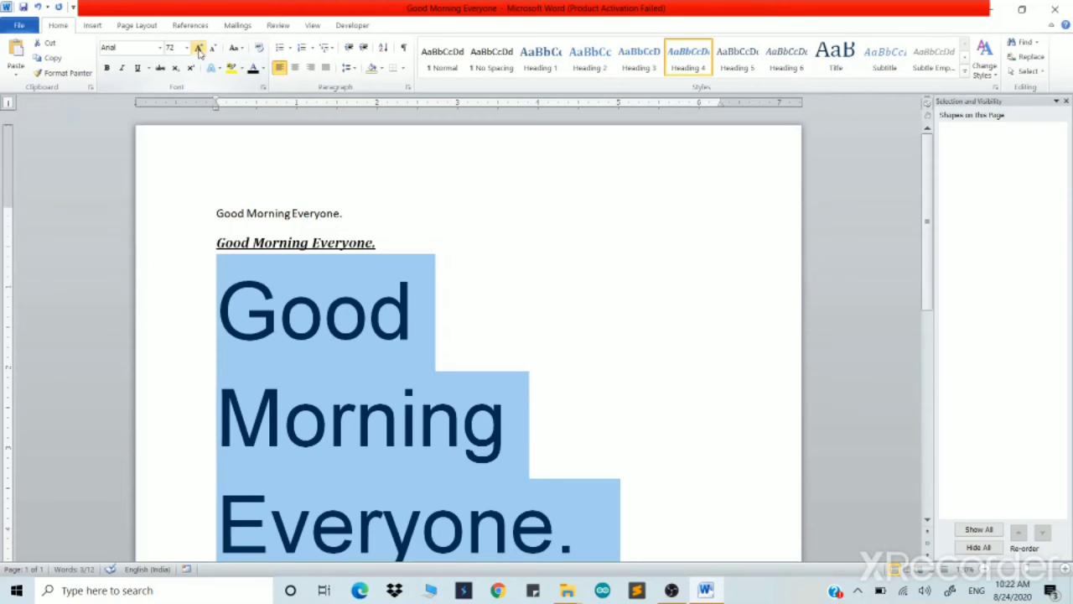
{"action": "left_click", "coordinate": [214, 50]}
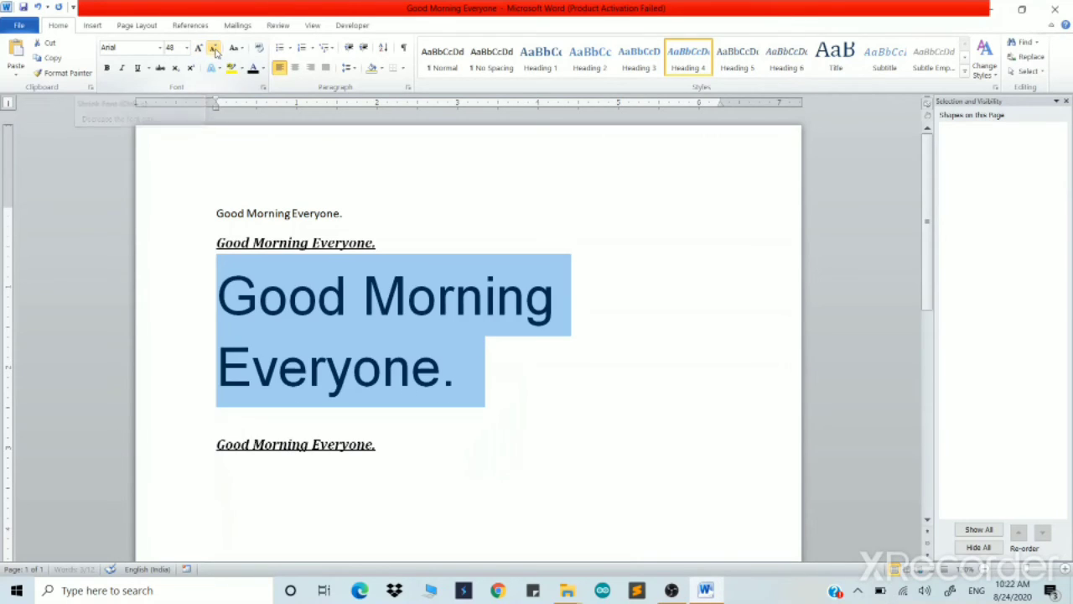
{"action": "left_click", "coordinate": [215, 50]}
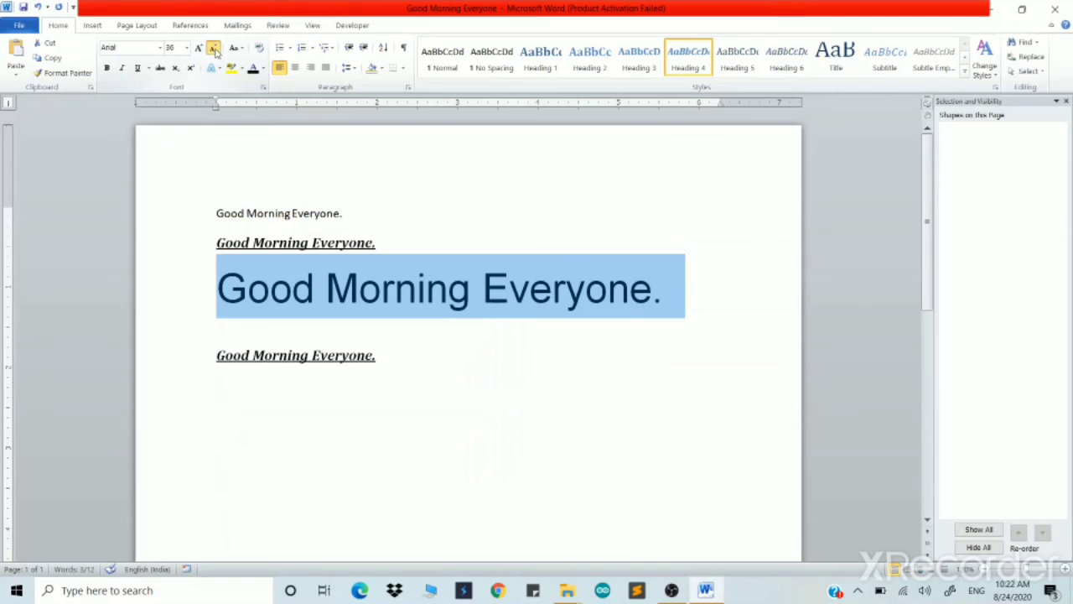
{"action": "left_click", "coordinate": [215, 50]}
{"action": "left_click", "coordinate": [215, 51]}
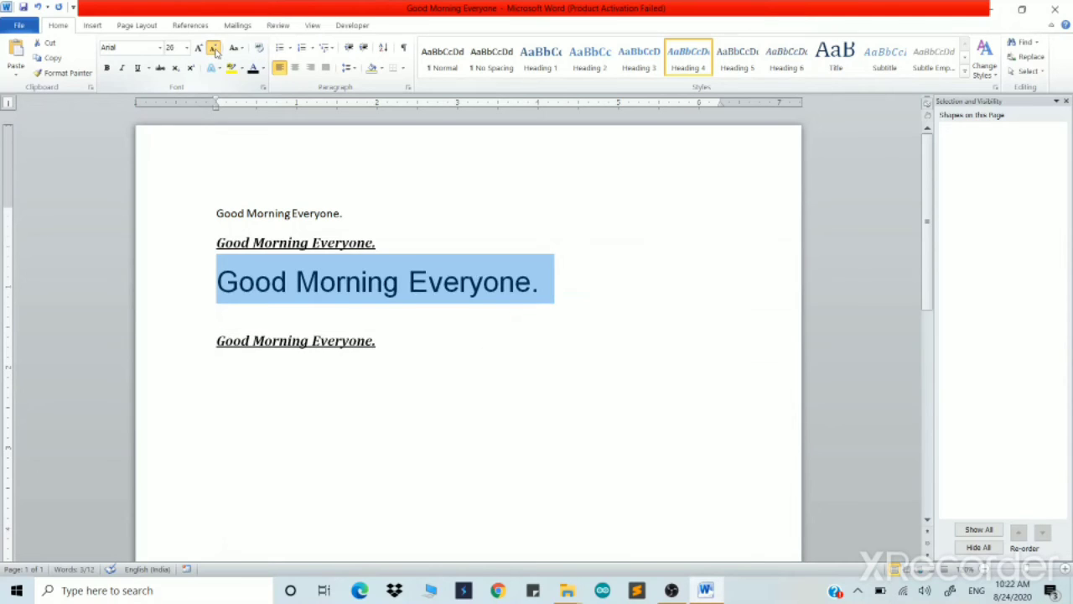
{"action": "left_click", "coordinate": [215, 50]}
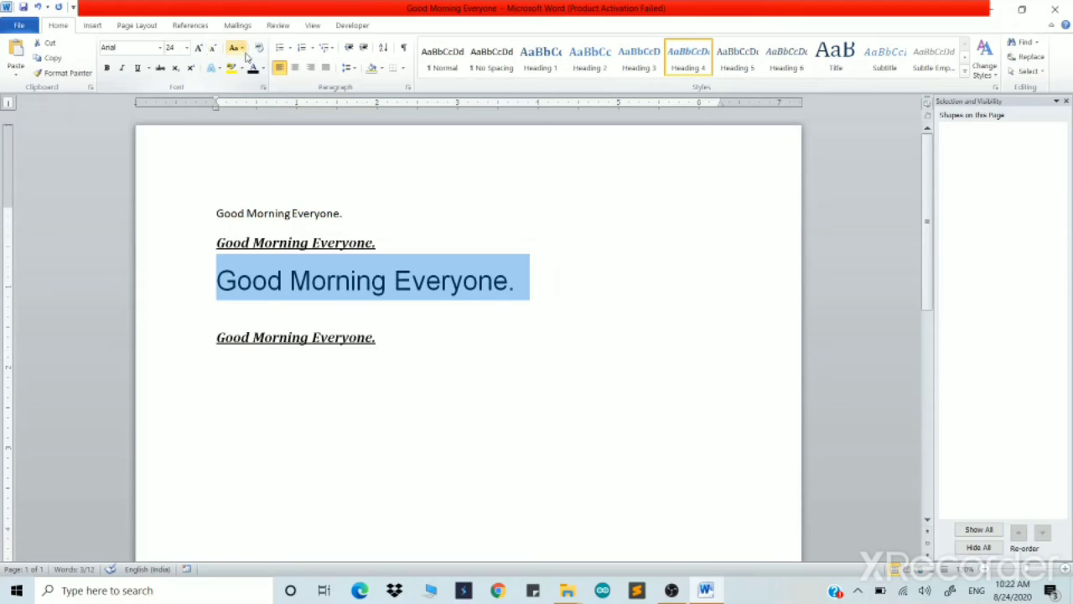
- Change the third line to Sentence case, and change it again to lowercase
{"action": "left_click", "coordinate": [243, 48]}
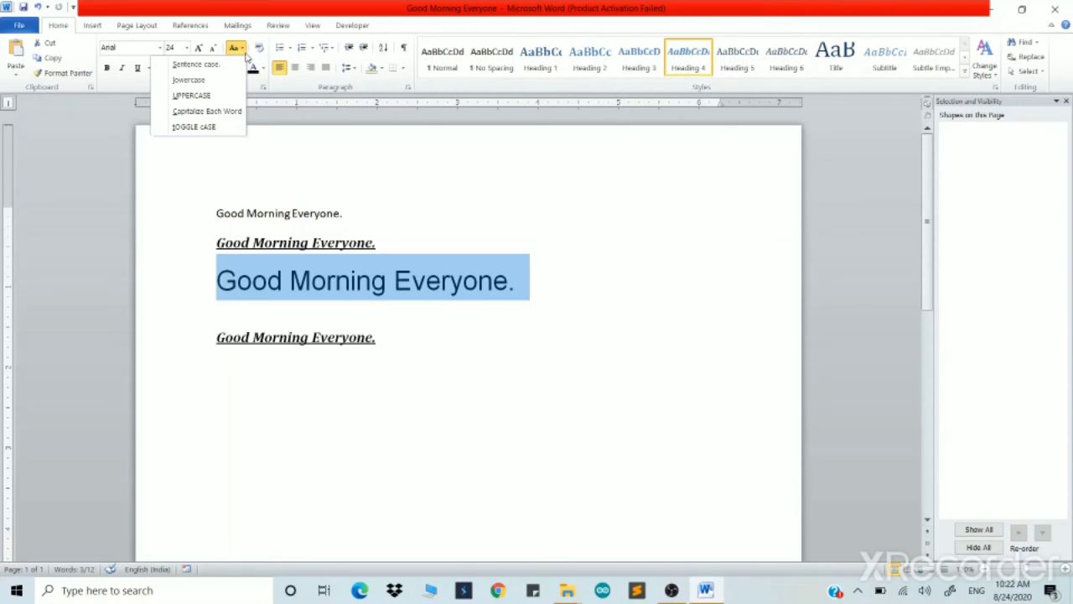
{"action": "left_click", "coordinate": [197, 65]}
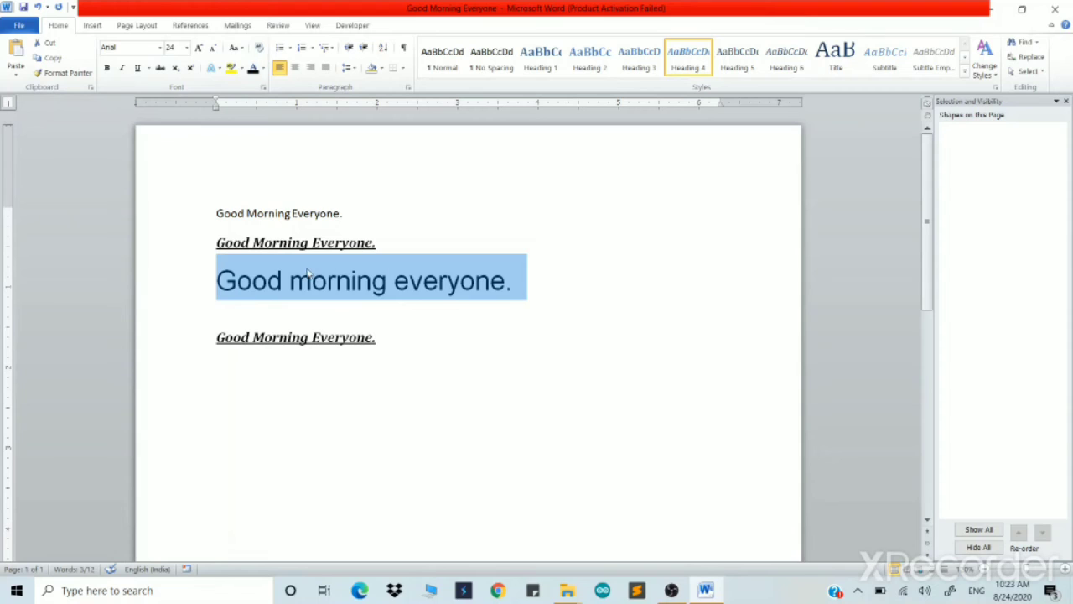
{"action": "left_click", "coordinate": [242, 49]}
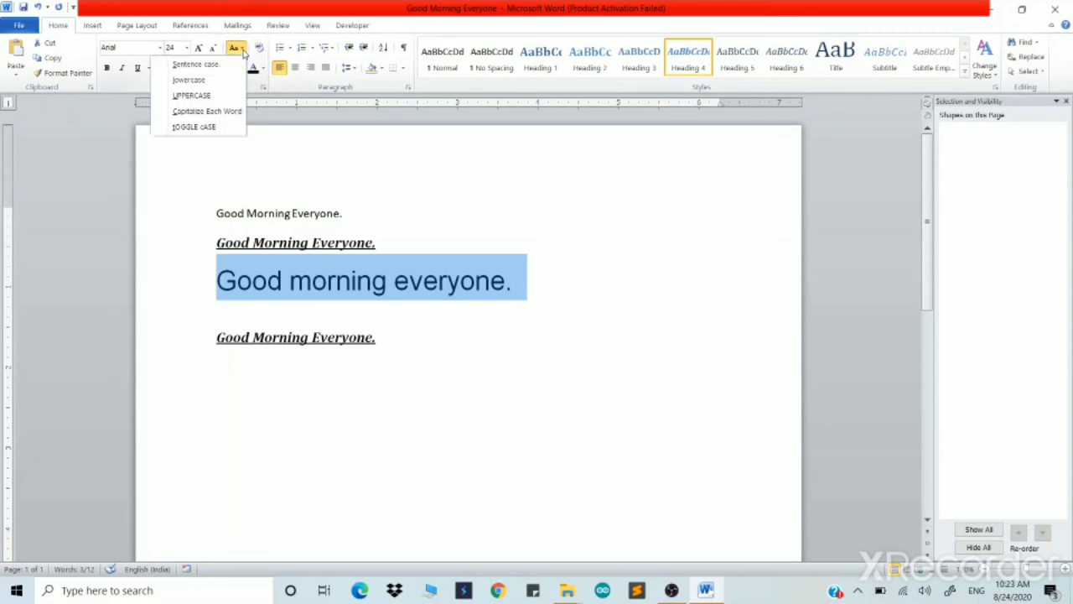
{"action": "left_click", "coordinate": [193, 82]}
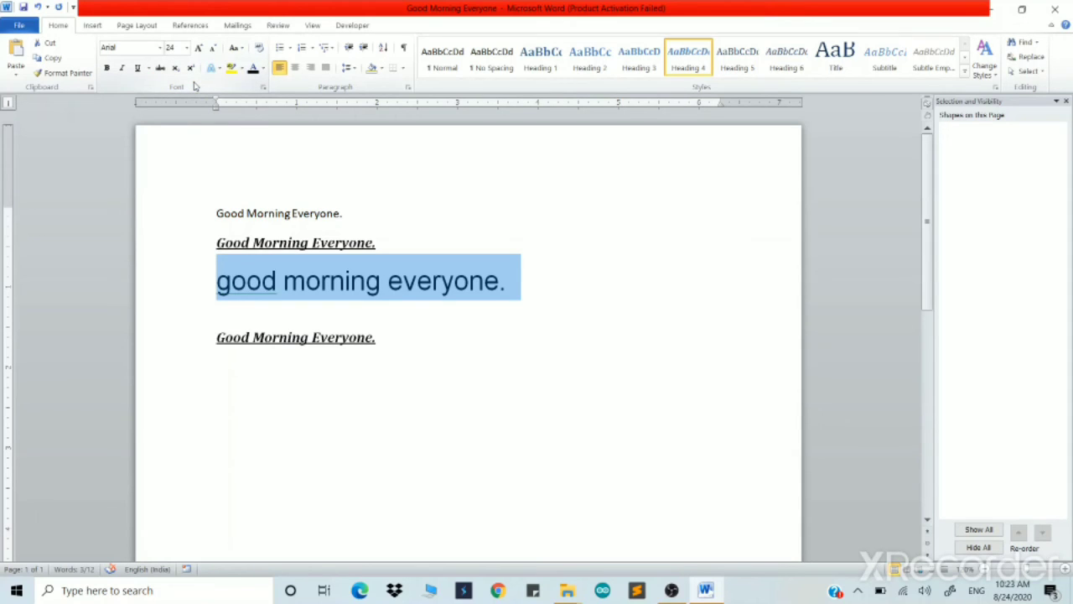
- Convert the third line to UPPERCASE, and change it again with Capitalize Each Word
{"action": "left_click", "coordinate": [244, 48]}
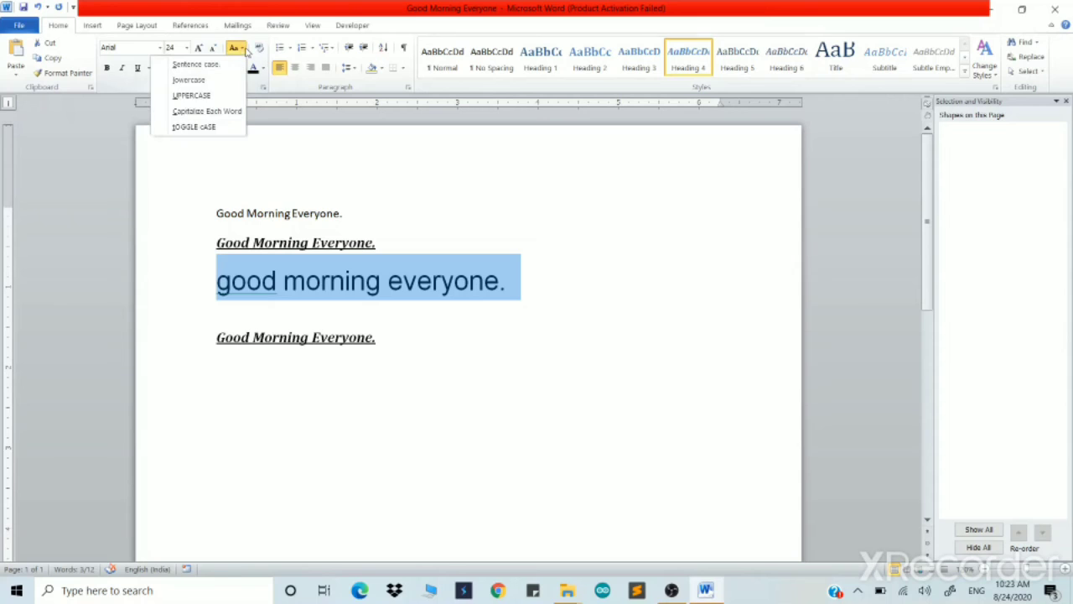
{"action": "left_click", "coordinate": [198, 97]}
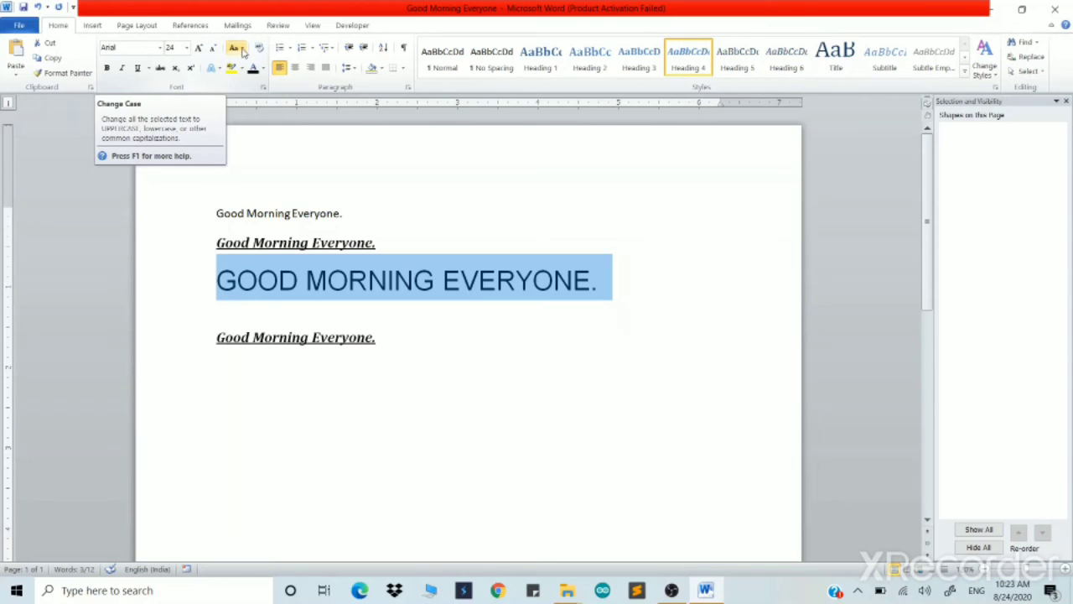
{"action": "left_click", "coordinate": [242, 51]}
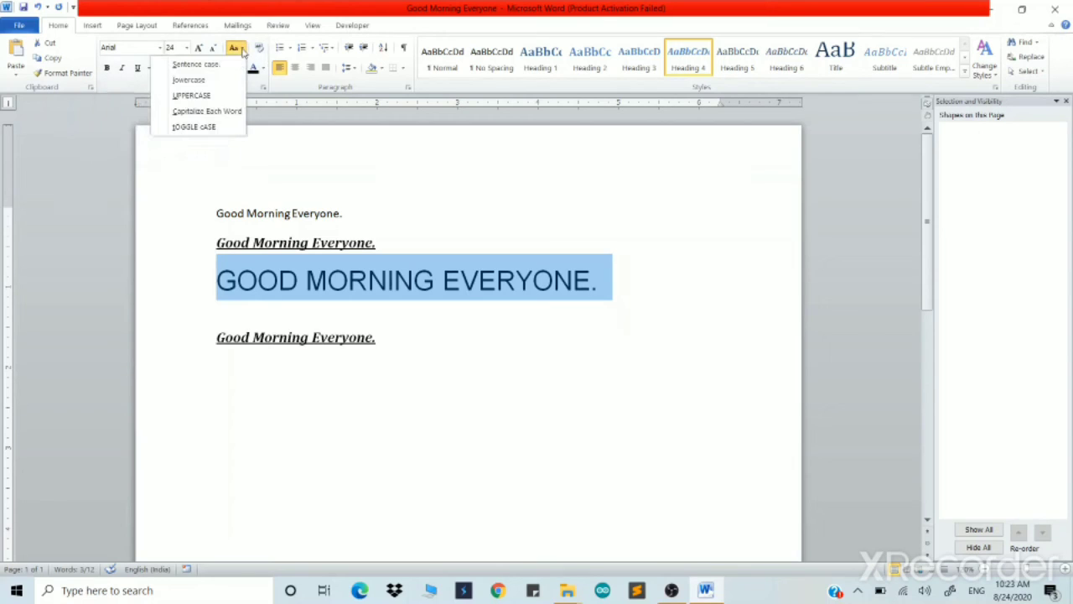
{"action": "left_click", "coordinate": [217, 115]}
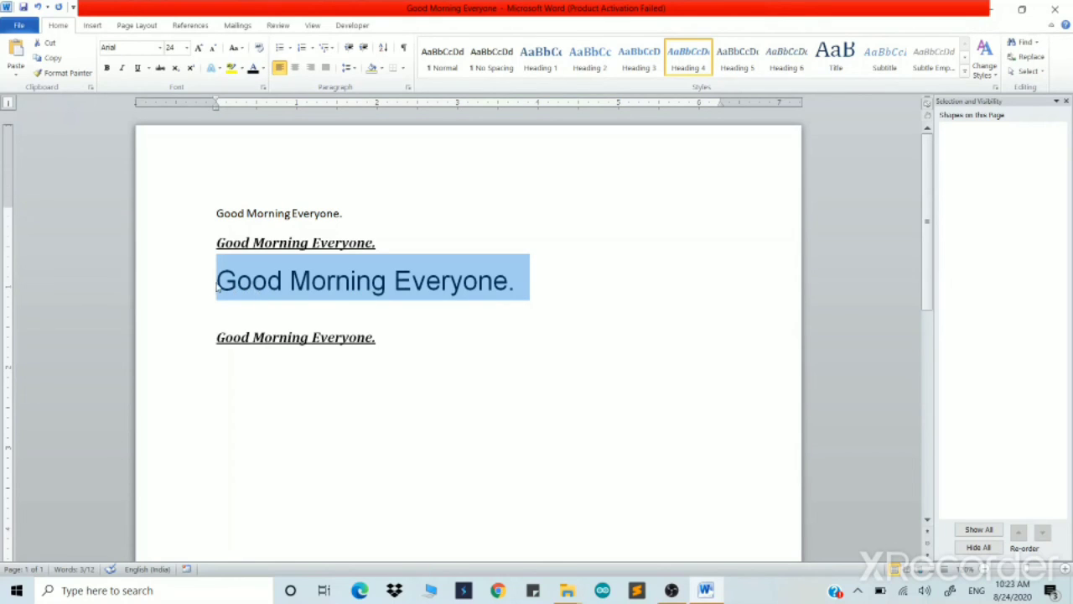
- Apply tOGGLE cASE to the third line, both as capitalized words and again after converting it to UPPERCASE
{"action": "left_click", "coordinate": [244, 50]}
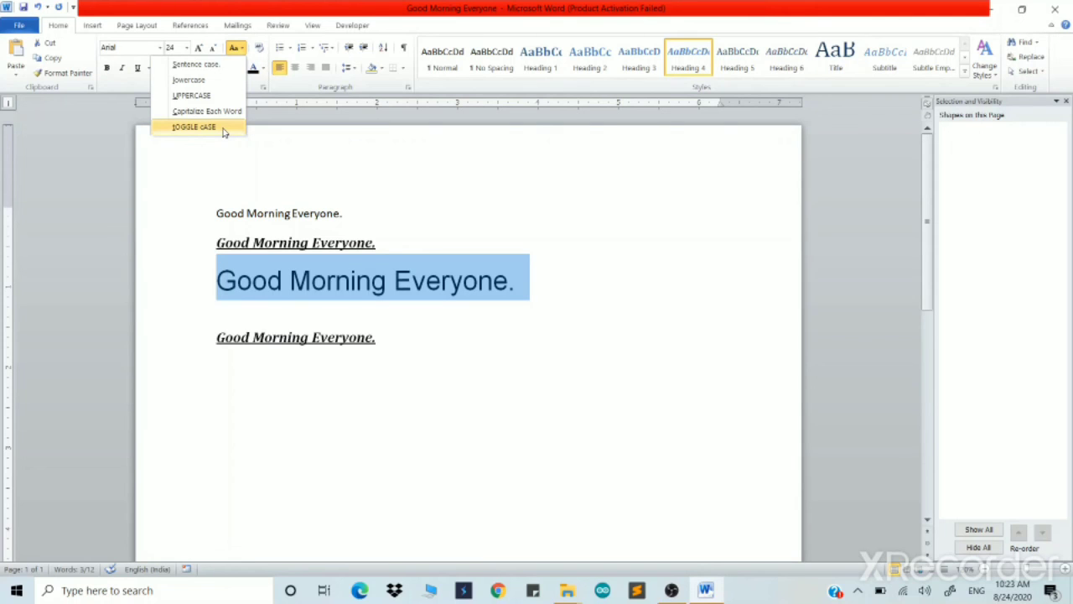
{"action": "left_click", "coordinate": [194, 126]}
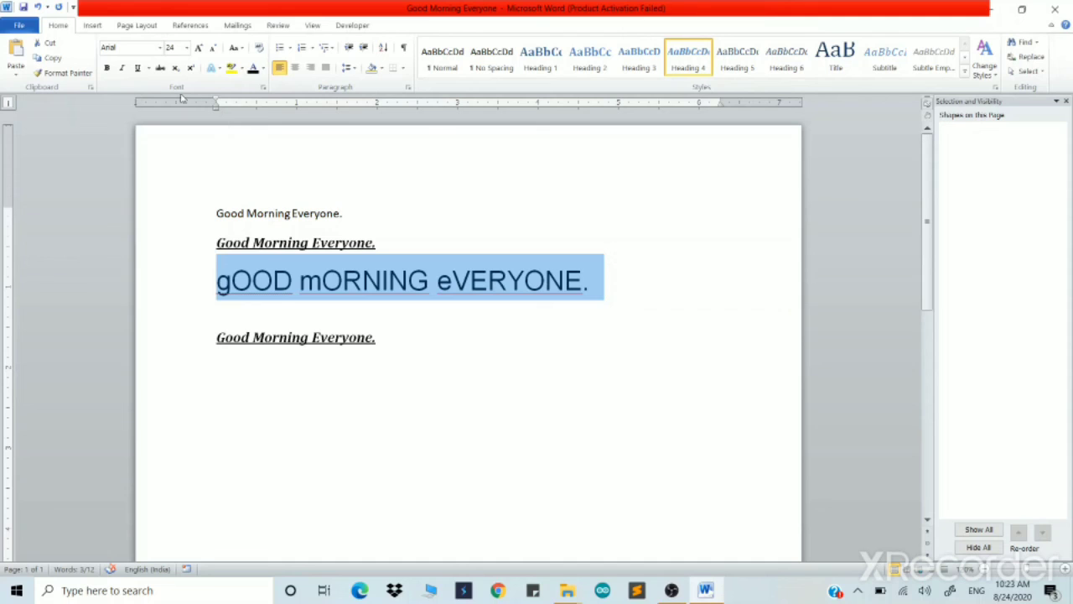
{"action": "left_click", "coordinate": [242, 52]}
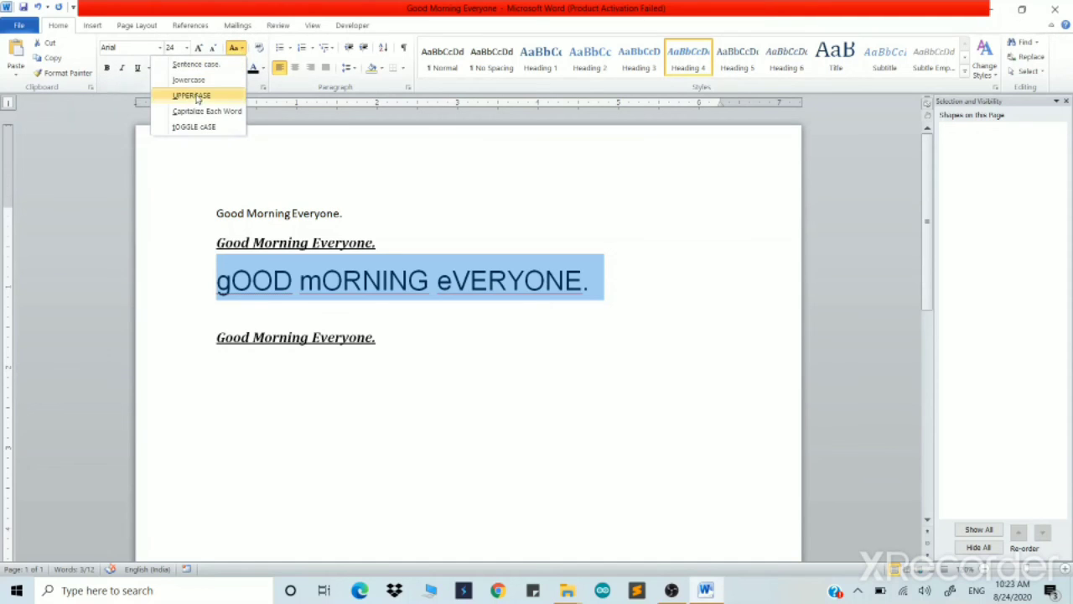
{"action": "left_click", "coordinate": [204, 99]}
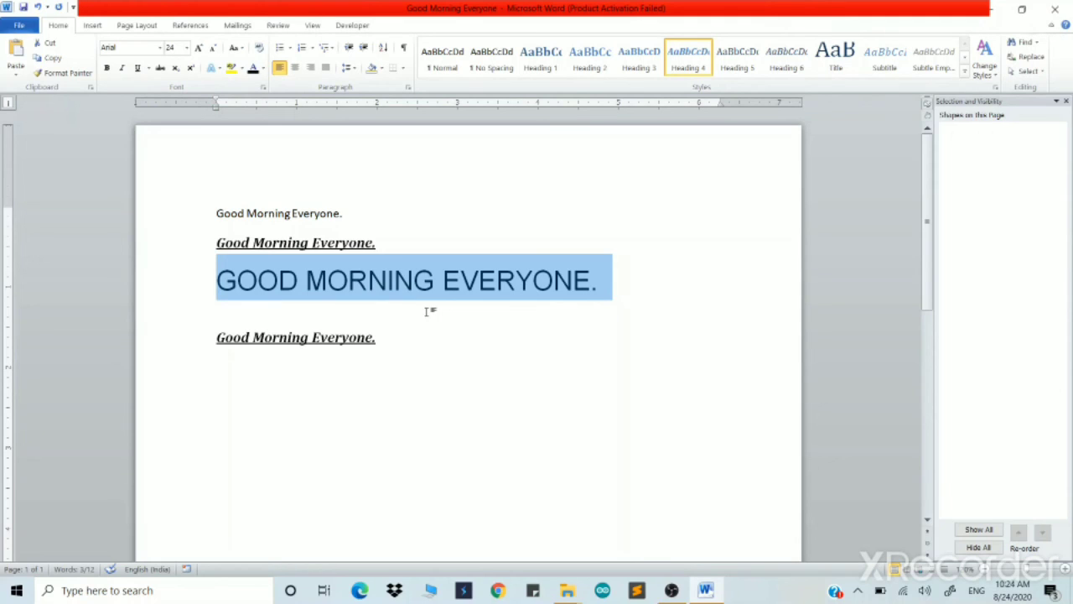
{"action": "left_click", "coordinate": [242, 51]}
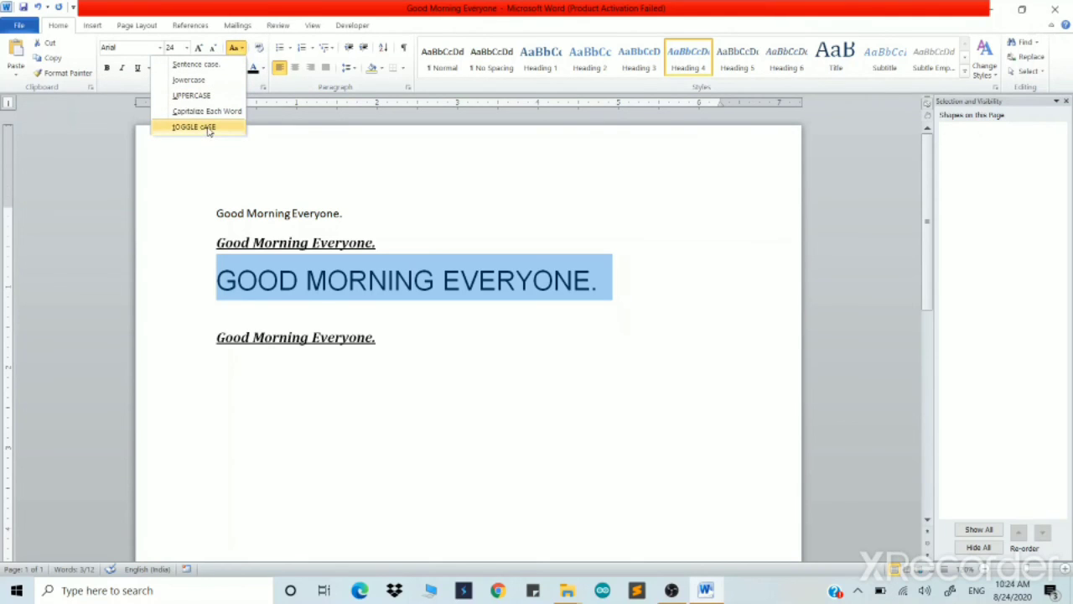
{"action": "left_click", "coordinate": [208, 129]}
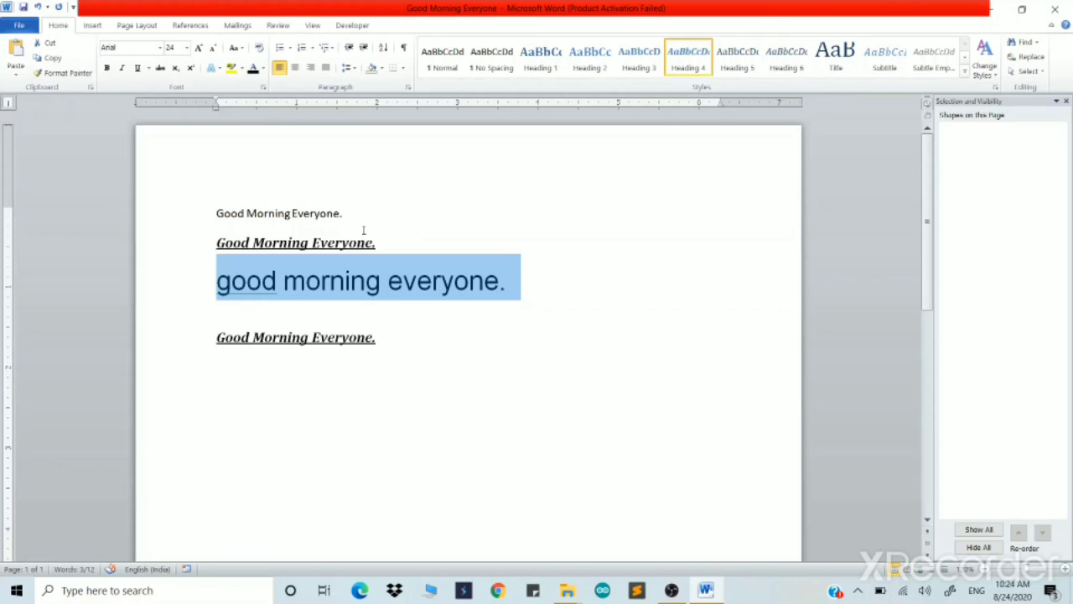
- Make the third line subscript and try preset text effects on it, ending with the light green one in the second row
{"action": "left_click", "coordinate": [175, 69]}
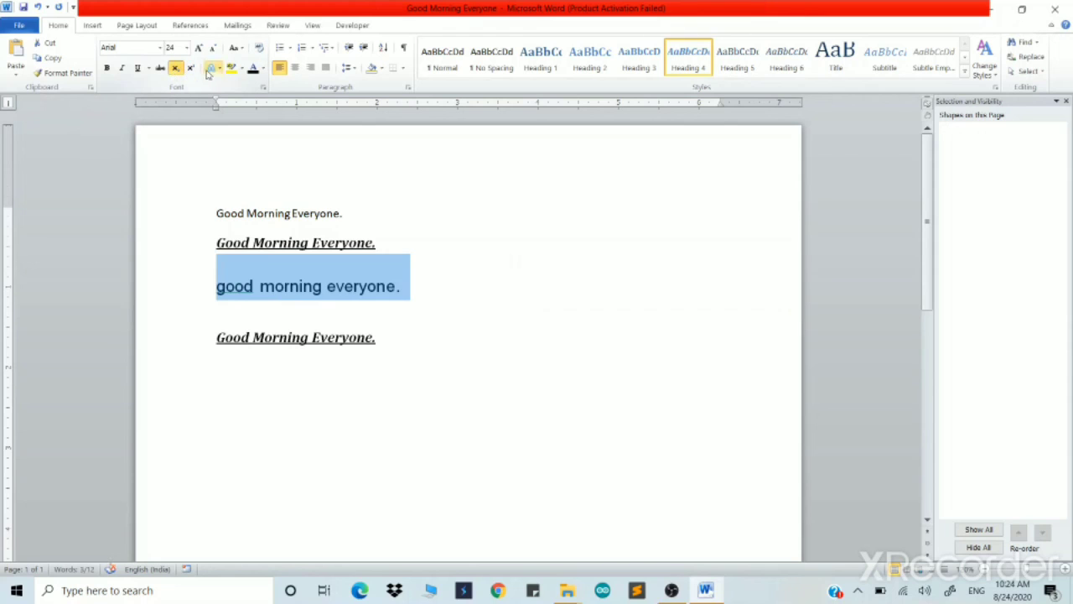
{"action": "left_click", "coordinate": [218, 70]}
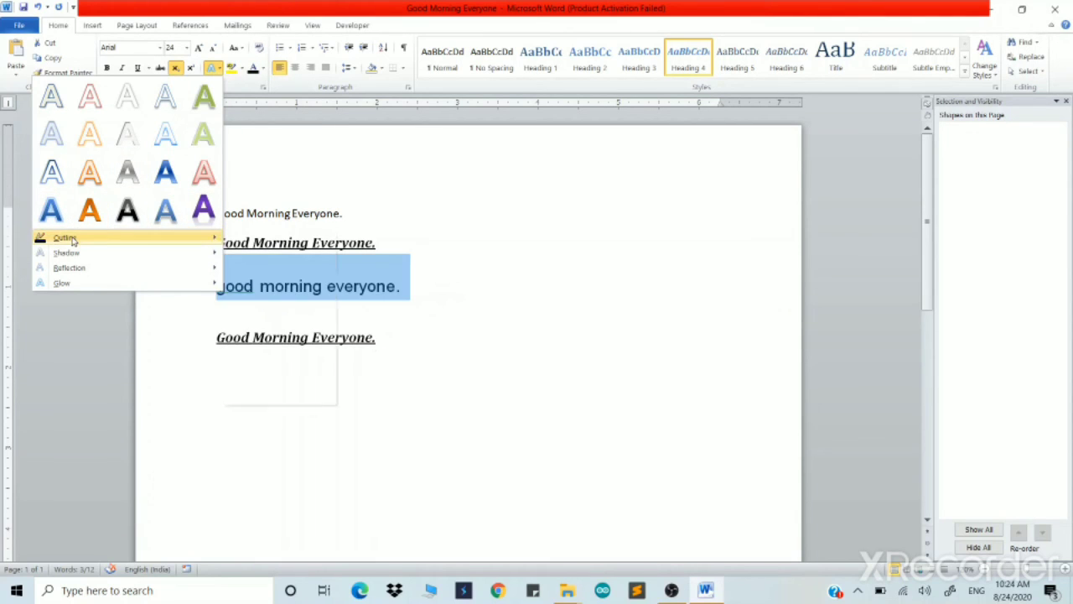
{"action": "left_click", "coordinate": [107, 147]}
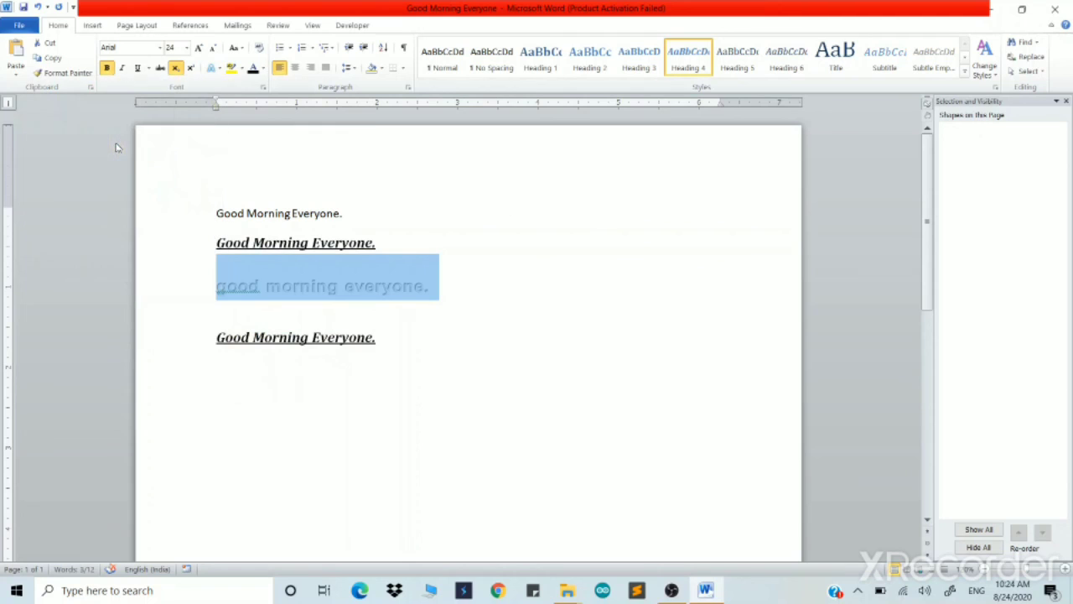
{"action": "left_click", "coordinate": [209, 68]}
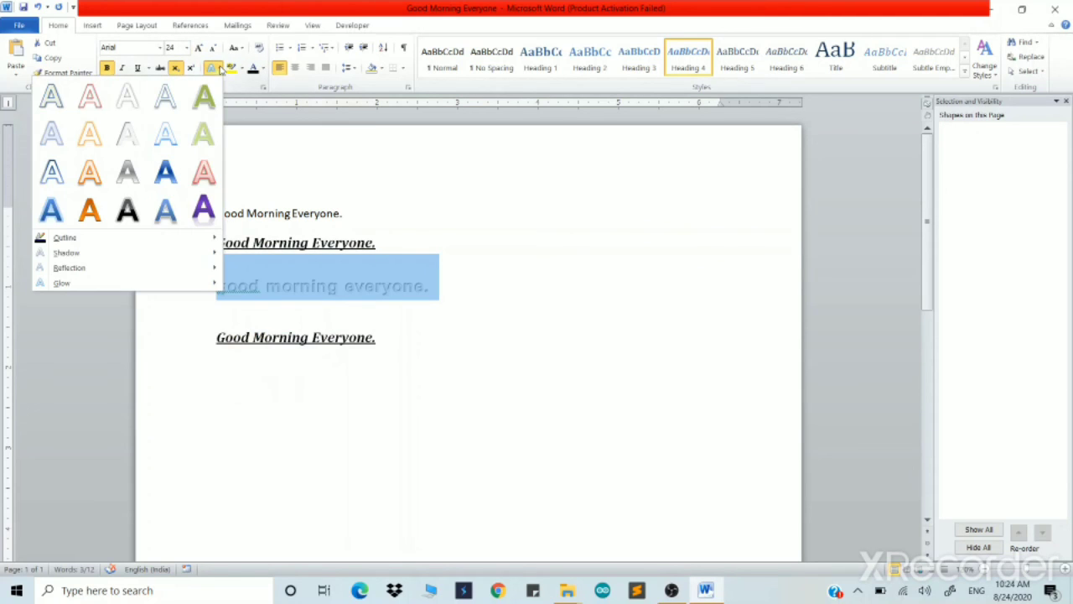
{"action": "left_click", "coordinate": [202, 136]}
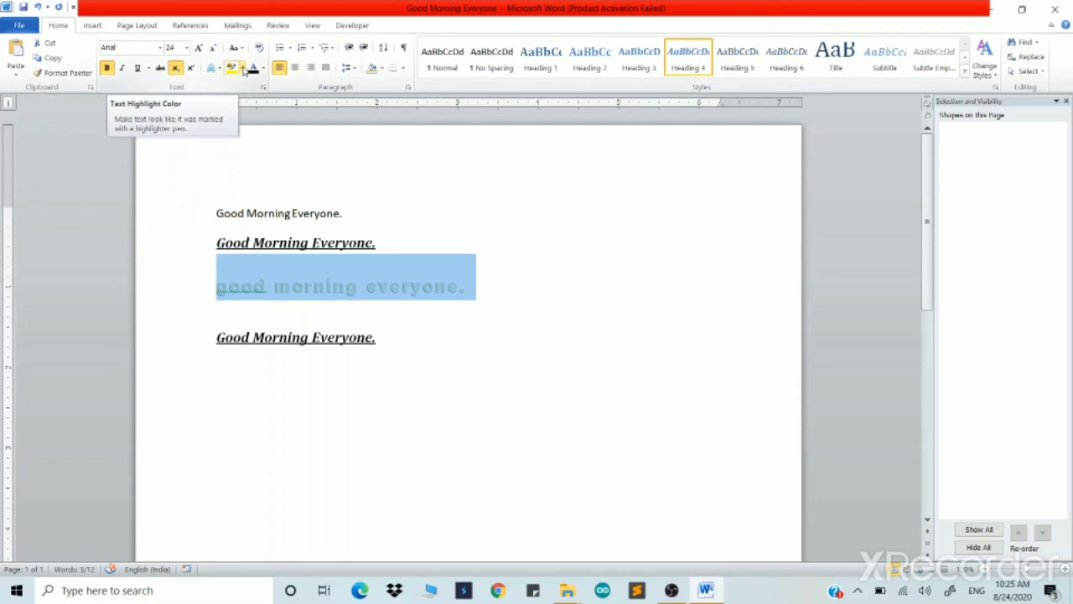
- Highlight the third line in turquoise
{"action": "left_click", "coordinate": [243, 69]}
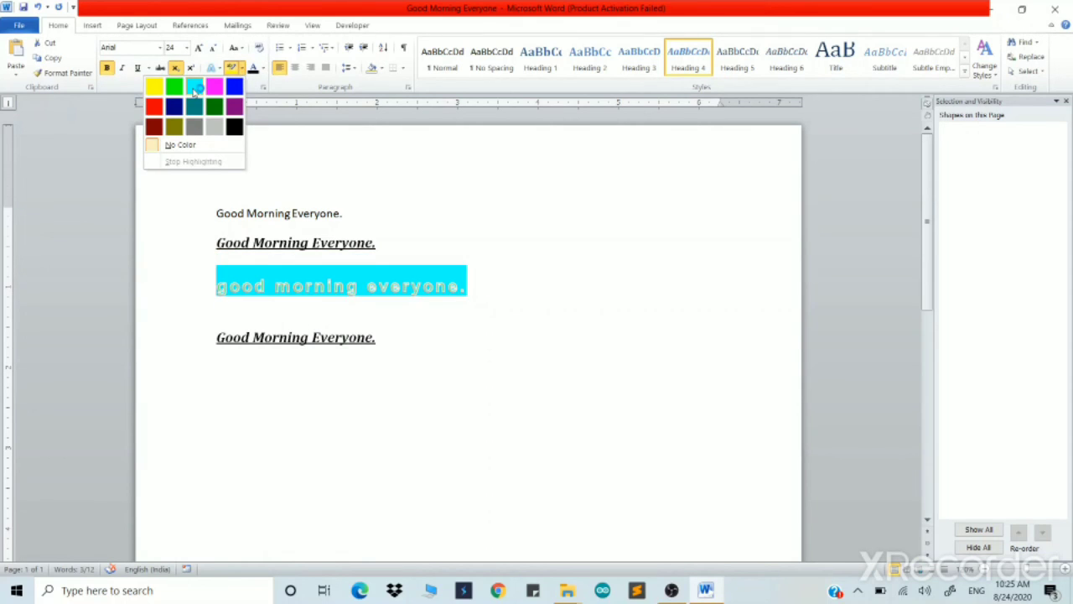